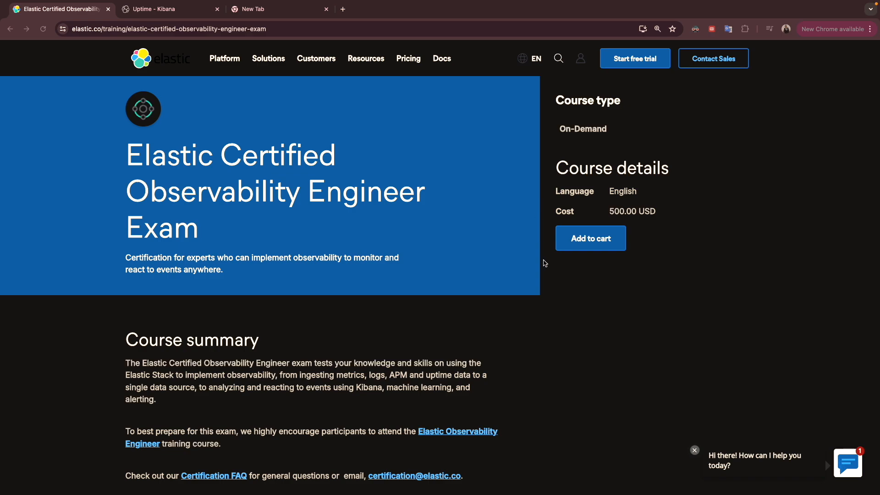
Review the Uptime exam objectives, highlighting the ones on running Heartbeat and on checking service reachability via ICMP, TCP or HTTP
{"action": "scroll", "coordinate": [223, 224], "scroll_direction": "down", "scroll_amount": 9}
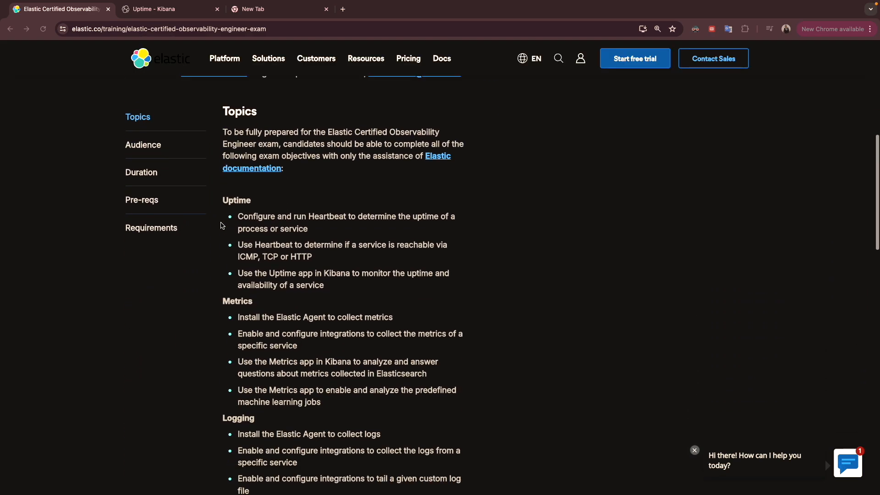
{"action": "left_click", "coordinate": [239, 219]}
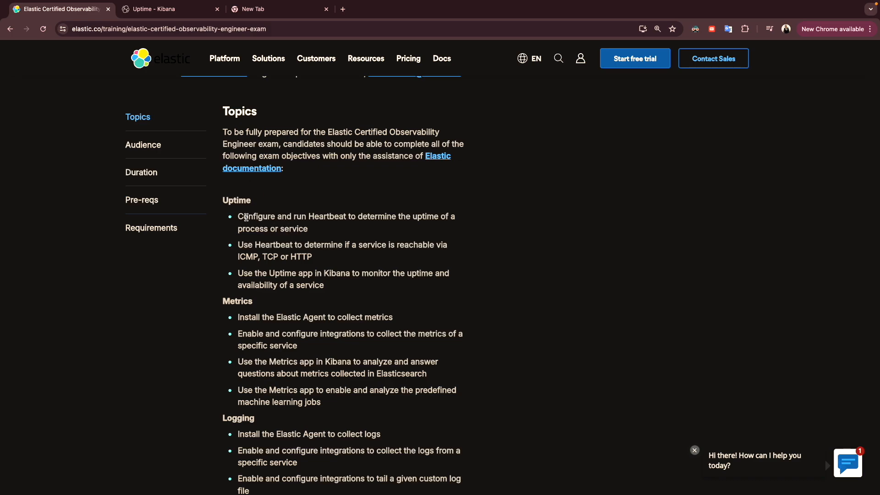
{"action": "left_click_drag", "start_coordinate": [240, 219], "coordinate": [310, 229]}
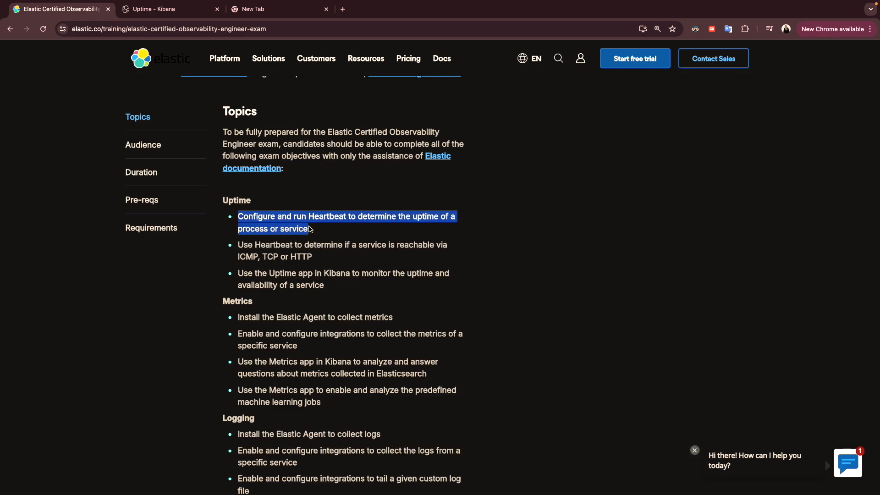
{"action": "left_click", "coordinate": [247, 244]}
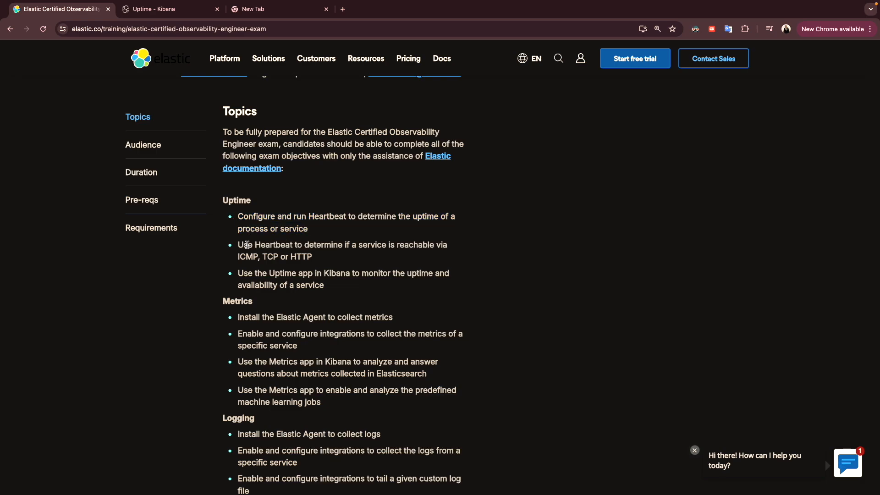
{"action": "left_click_drag", "start_coordinate": [238, 244], "coordinate": [314, 262]}
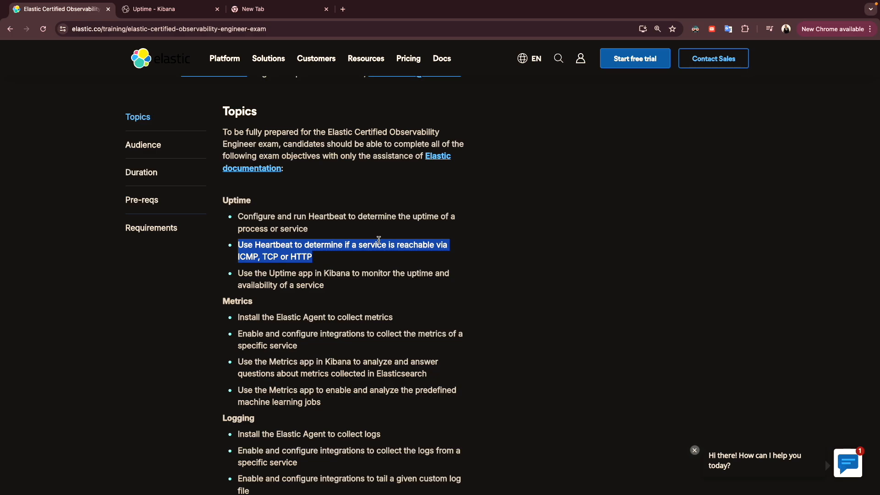
Switch to Visual Studio Code and review the config.monitors and inline monitors sections of heartbeat.yml
{"action": "key", "text": "ctrl+Left"}
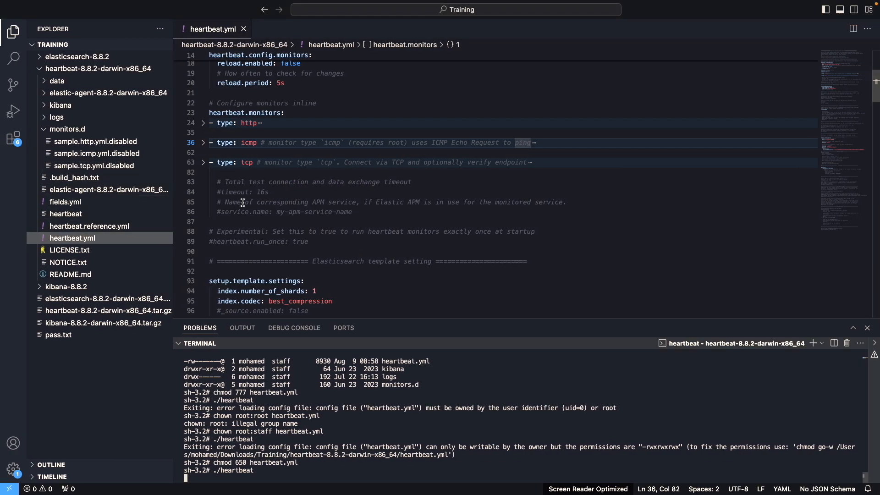
{"action": "scroll", "coordinate": [246, 210], "scroll_direction": "up", "scroll_amount": 3}
{"action": "scroll", "coordinate": [246, 210], "scroll_direction": "up", "scroll_amount": 3}
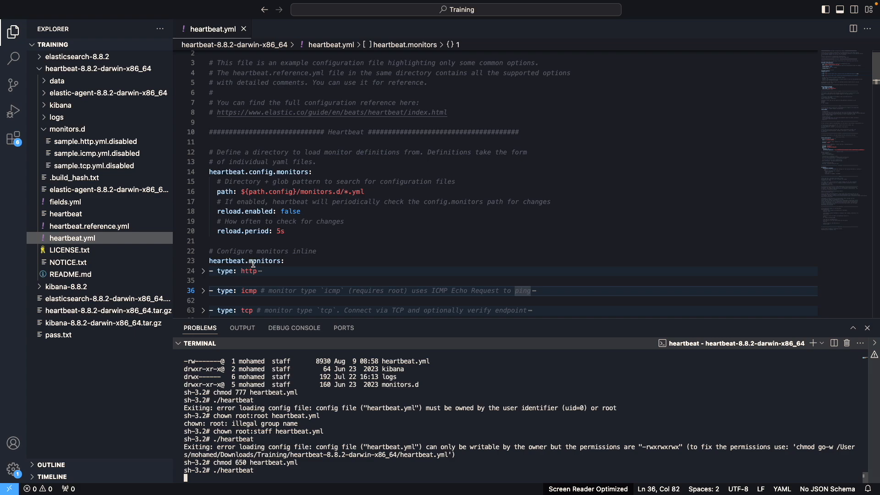
{"action": "scroll", "coordinate": [259, 274], "scroll_direction": "down", "scroll_amount": 1}
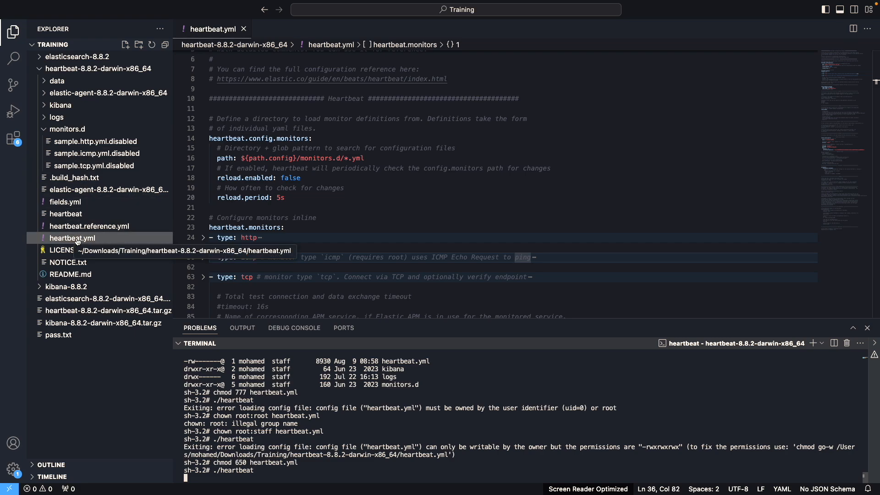
Open heartbeat.reference.yml and review its opening sections down to the first monitor definition
{"action": "left_click", "coordinate": [73, 226]}
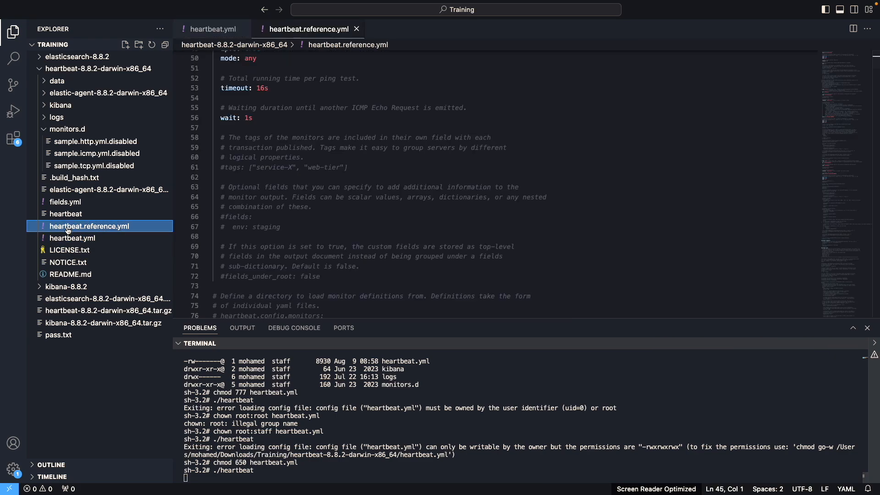
{"action": "scroll", "coordinate": [268, 163], "scroll_direction": "up", "scroll_amount": 15}
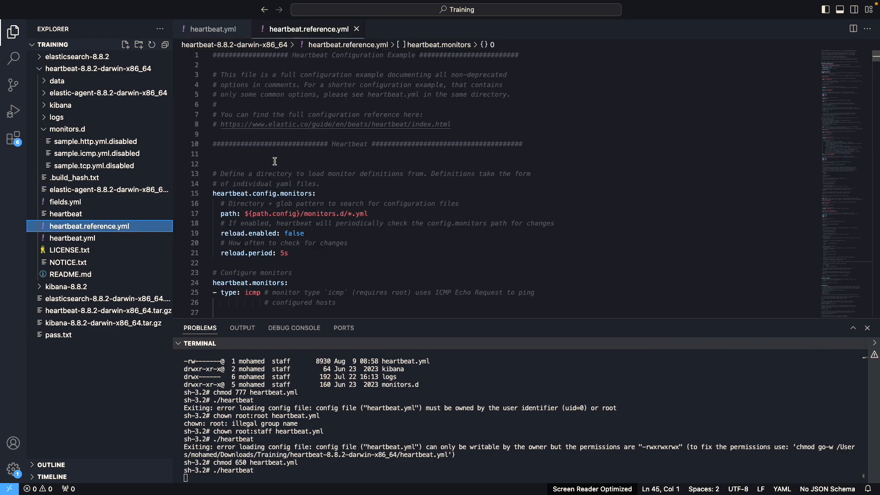
{"action": "scroll", "coordinate": [275, 161], "scroll_direction": "down", "scroll_amount": 5}
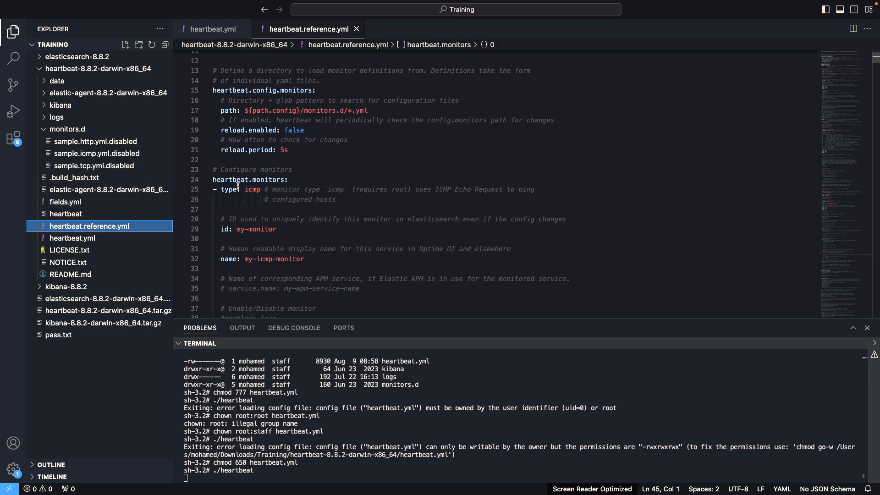
{"action": "scroll", "coordinate": [238, 193], "scroll_direction": "up", "scroll_amount": 4}
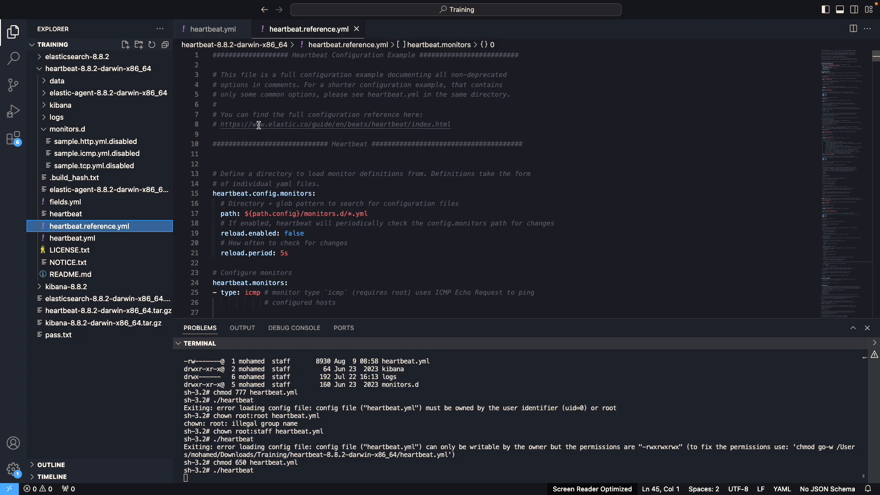
{"action": "scroll", "coordinate": [284, 253], "scroll_direction": "down", "scroll_amount": 5}
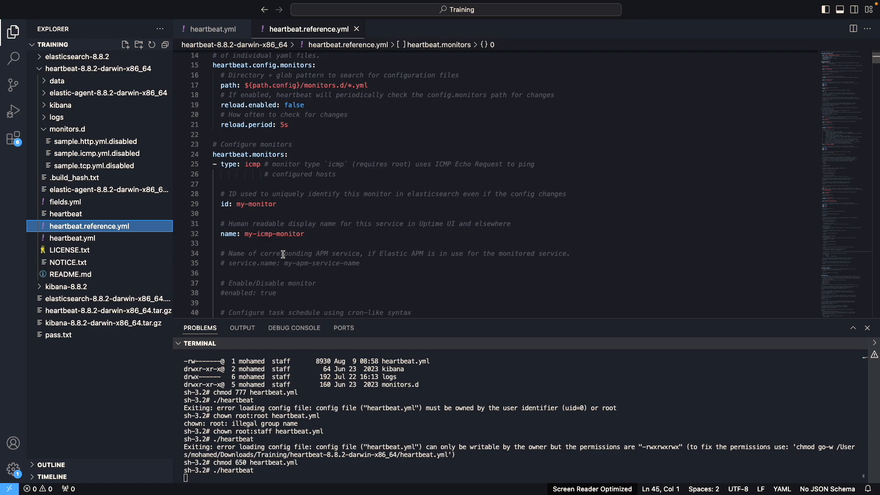
Collapse the icmp and http monitor blocks in the reference file to survey the available monitor types
{"action": "left_click", "coordinate": [206, 170]}
{"action": "scroll", "coordinate": [216, 210], "scroll_direction": "down", "scroll_amount": 15}
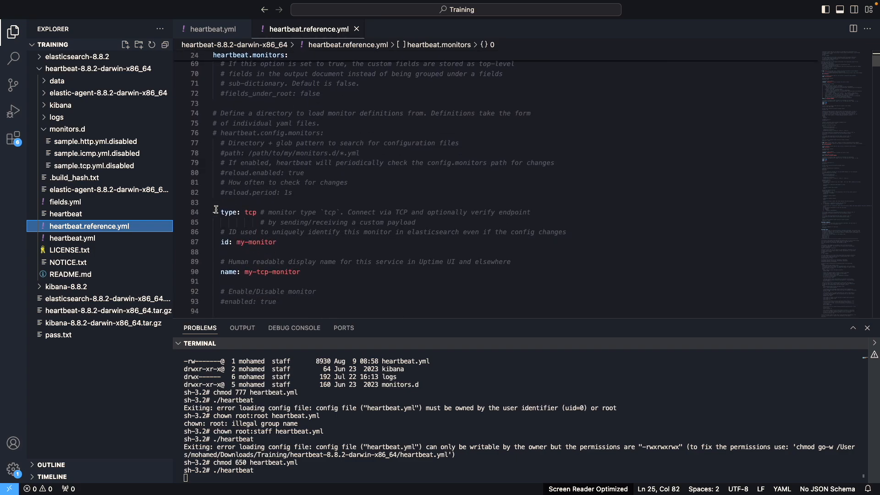
{"action": "scroll", "coordinate": [227, 186], "scroll_direction": "down", "scroll_amount": 15}
{"action": "scroll", "coordinate": [228, 249], "scroll_direction": "down", "scroll_amount": 8}
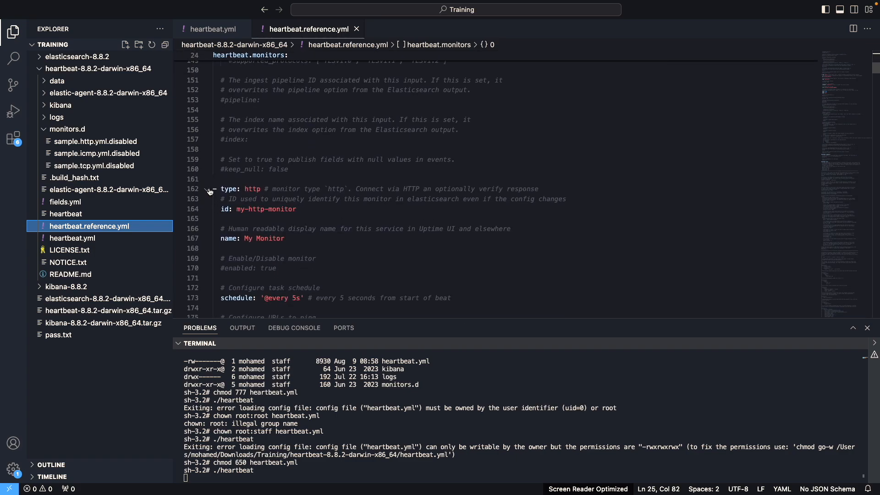
{"action": "left_click", "coordinate": [207, 189]}
{"action": "scroll", "coordinate": [256, 179], "scroll_direction": "up", "scroll_amount": 20}
{"action": "scroll", "coordinate": [256, 179], "scroll_direction": "up", "scroll_amount": 1}
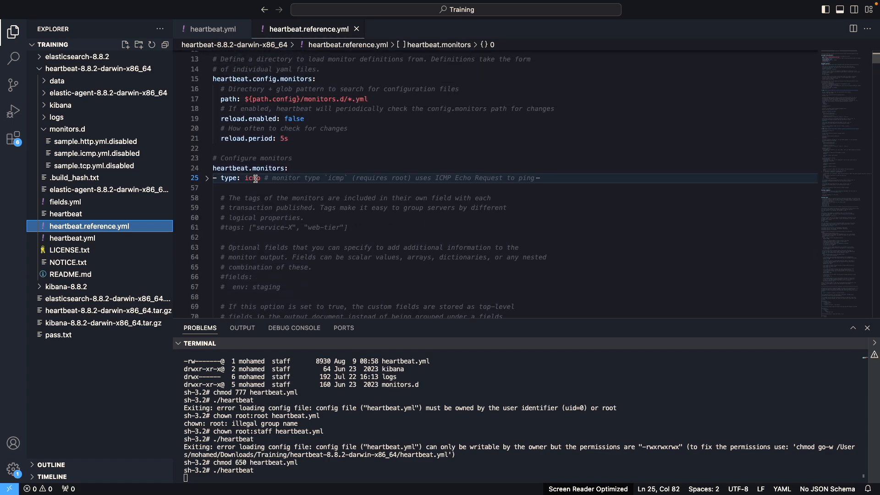
Expand the icmp monitor block and examine its id, name, schedule, hosts, IP protocol, timeout and wait options, comparing its schedule syntax with the tcp monitor's
{"action": "left_click", "coordinate": [209, 179]}
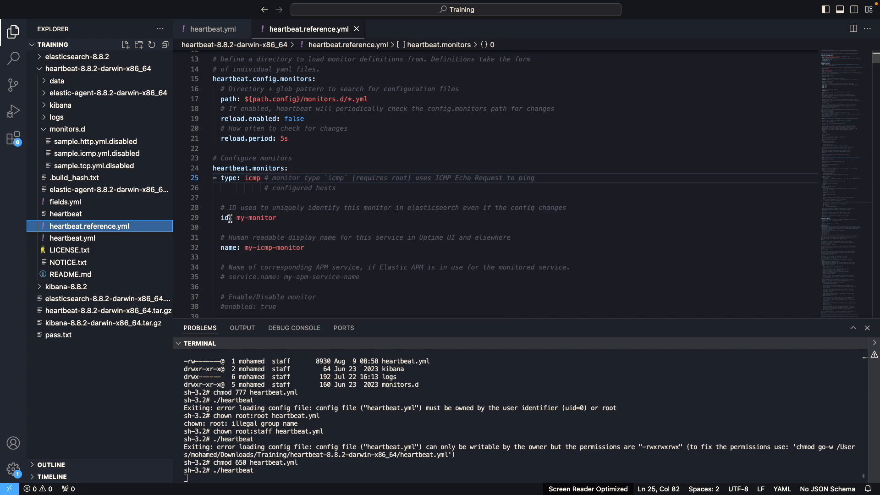
{"action": "scroll", "coordinate": [250, 253], "scroll_direction": "down", "scroll_amount": 5}
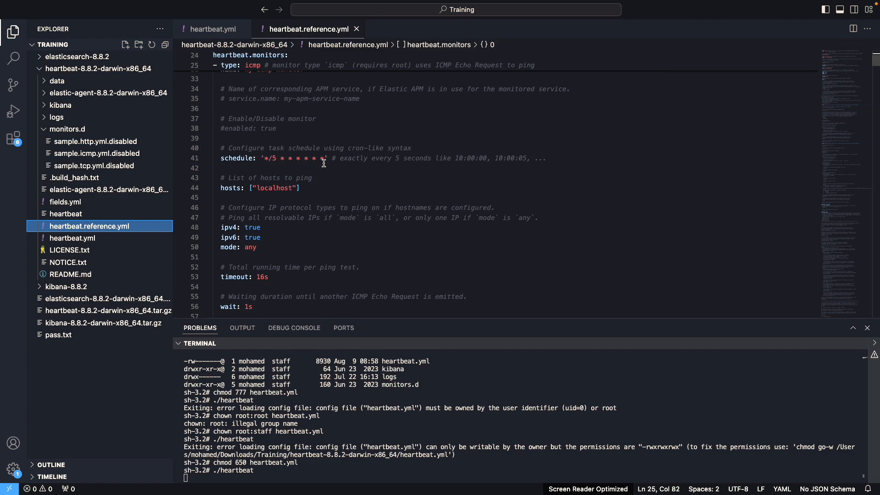
{"action": "scroll", "coordinate": [295, 236], "scroll_direction": "down", "scroll_amount": 12}
{"action": "left_click", "coordinate": [207, 158]}
{"action": "scroll", "coordinate": [278, 255], "scroll_direction": "down", "scroll_amount": 5}
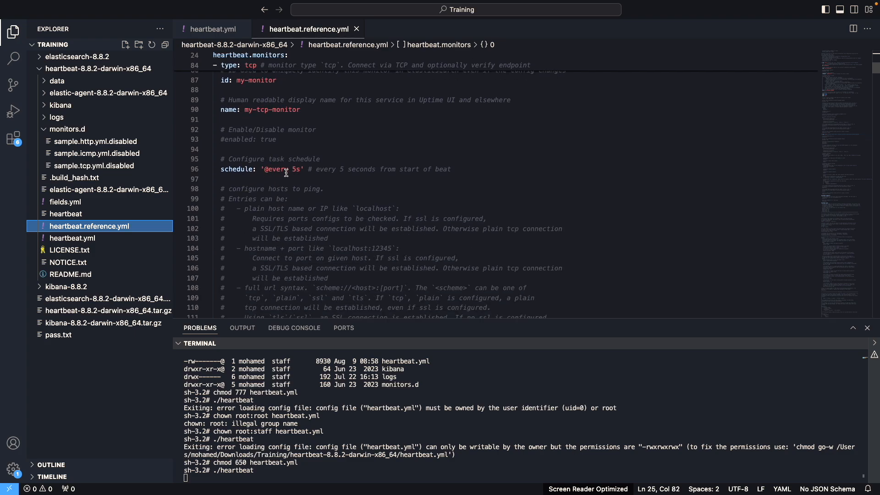
{"action": "scroll", "coordinate": [287, 172], "scroll_direction": "up", "scroll_amount": 12}
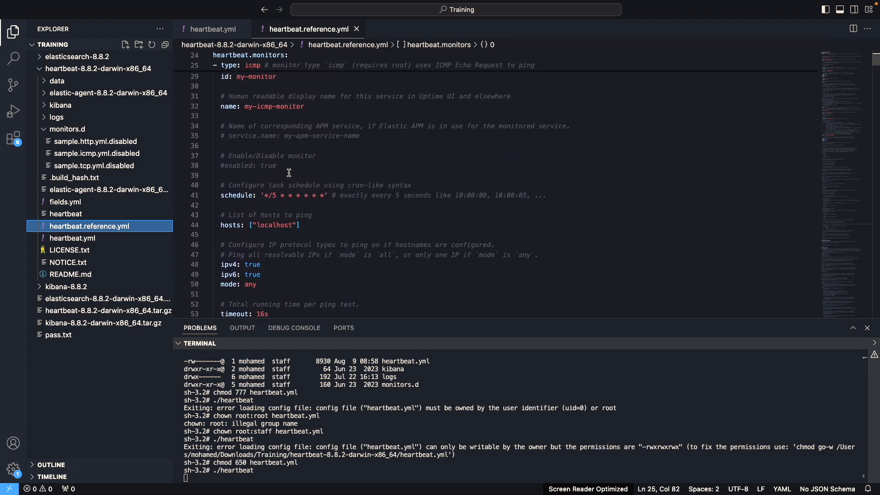
{"action": "scroll", "coordinate": [288, 173], "scroll_direction": "up", "scroll_amount": 1}
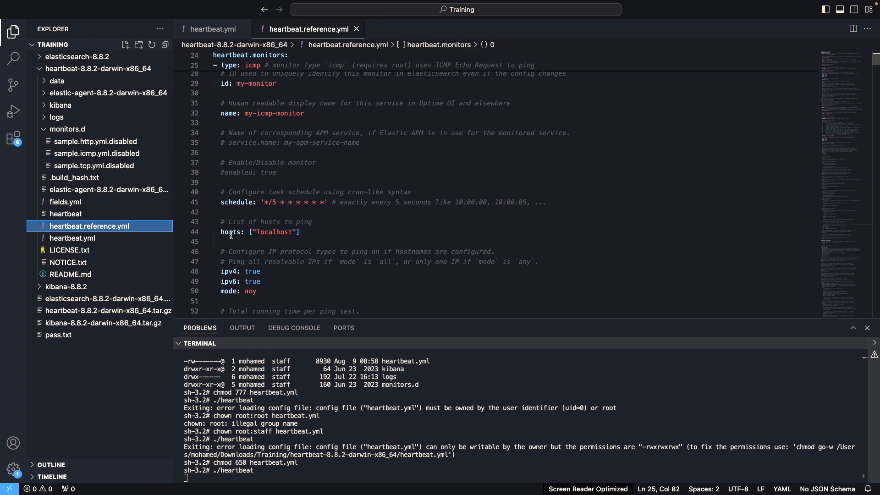
{"action": "scroll", "coordinate": [260, 225], "scroll_direction": "up", "scroll_amount": 5}
{"action": "scroll", "coordinate": [272, 214], "scroll_direction": "down", "scroll_amount": 6}
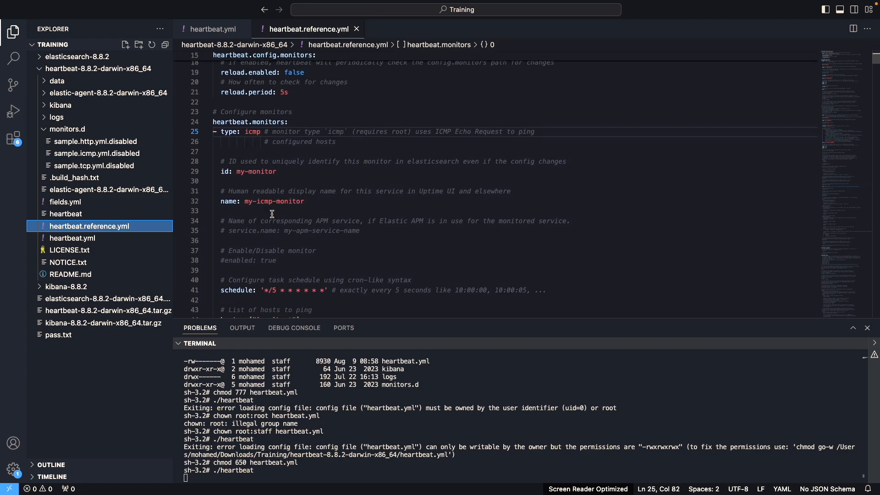
{"action": "scroll", "coordinate": [273, 214], "scroll_direction": "down", "scroll_amount": 2}
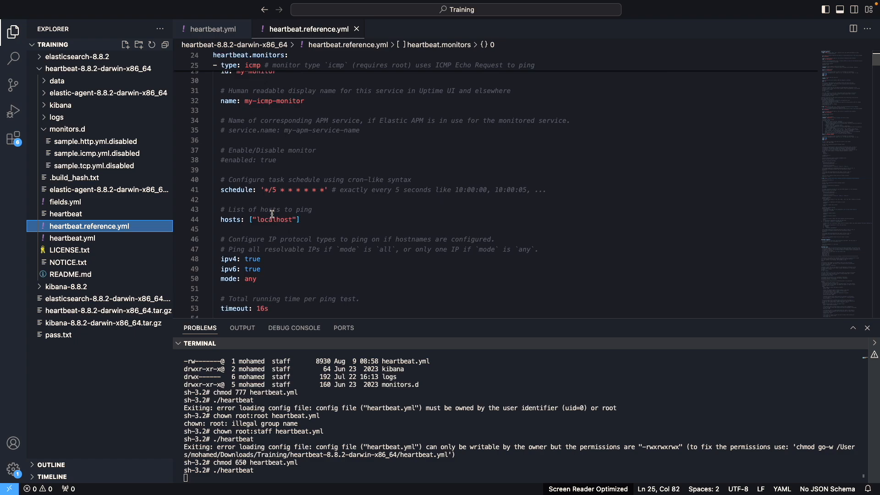
{"action": "scroll", "coordinate": [272, 214], "scroll_direction": "down", "scroll_amount": 1}
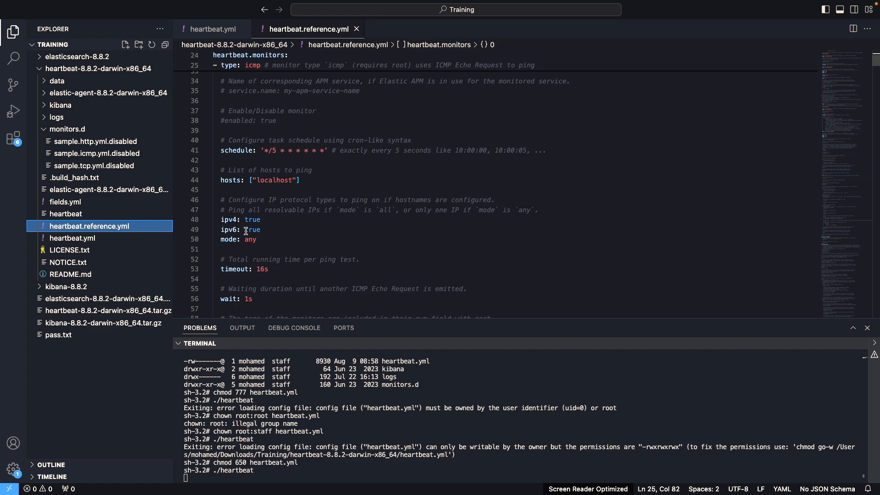
{"action": "scroll", "coordinate": [242, 232], "scroll_direction": "down", "scroll_amount": 3}
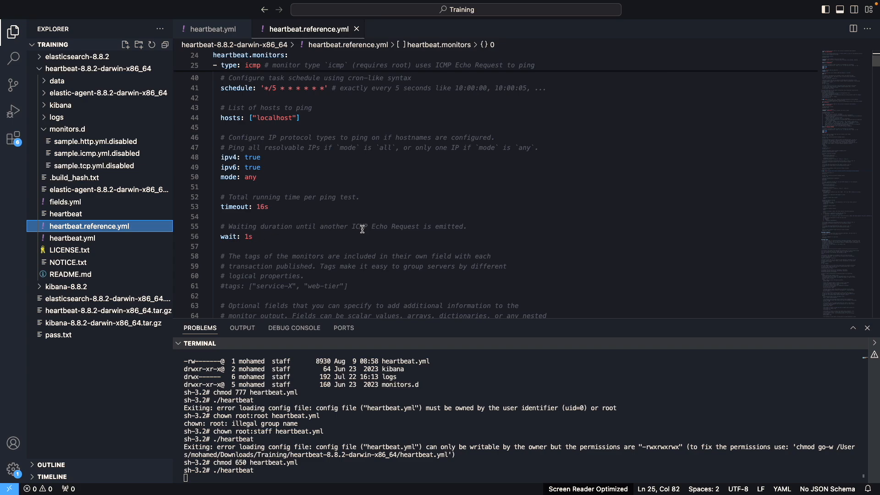
{"action": "scroll", "coordinate": [318, 233], "scroll_direction": "up", "scroll_amount": 8}
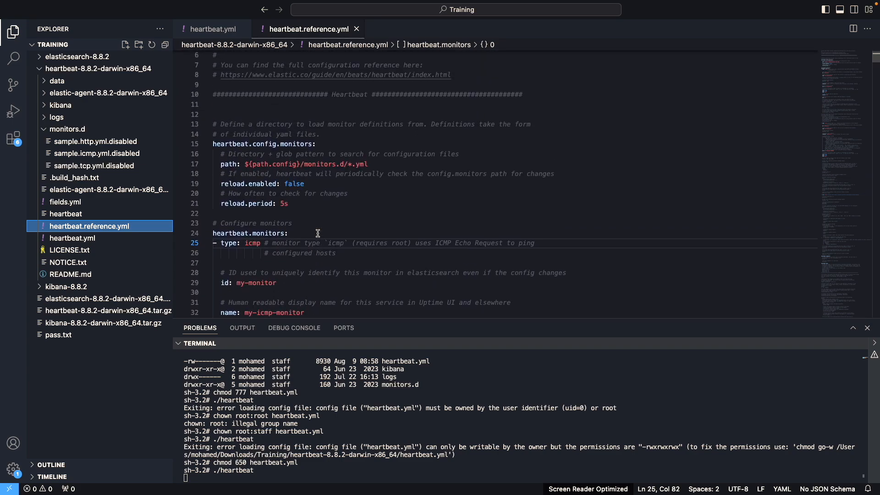
Skim past the tcp monitor example to the http monitor in the reference file
{"action": "left_click", "coordinate": [207, 151]}
{"action": "scroll", "coordinate": [213, 164], "scroll_direction": "down", "scroll_amount": 3}
{"action": "scroll", "coordinate": [213, 164], "scroll_direction": "down", "scroll_amount": 7}
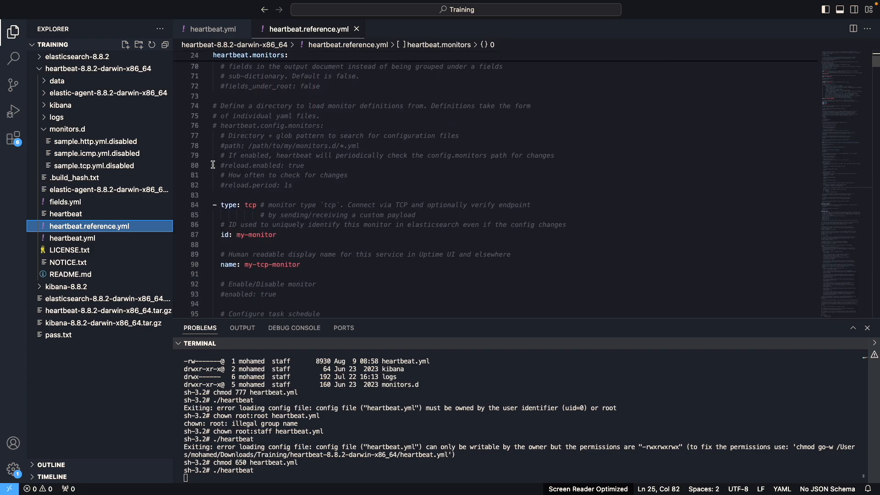
{"action": "scroll", "coordinate": [213, 176], "scroll_direction": "down", "scroll_amount": 10}
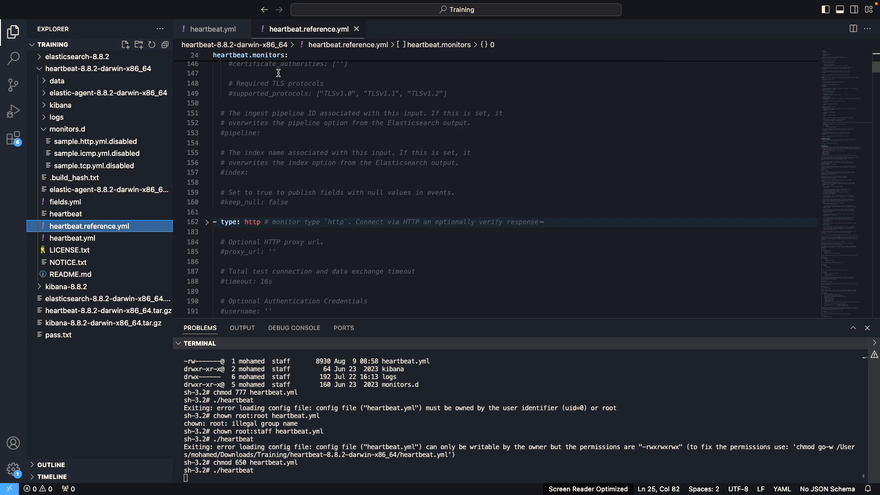
Return to heartbeat.yml, expand the http monitor block and review its settings, highlighting the "enabled: true" line
{"action": "left_click", "coordinate": [214, 29]}
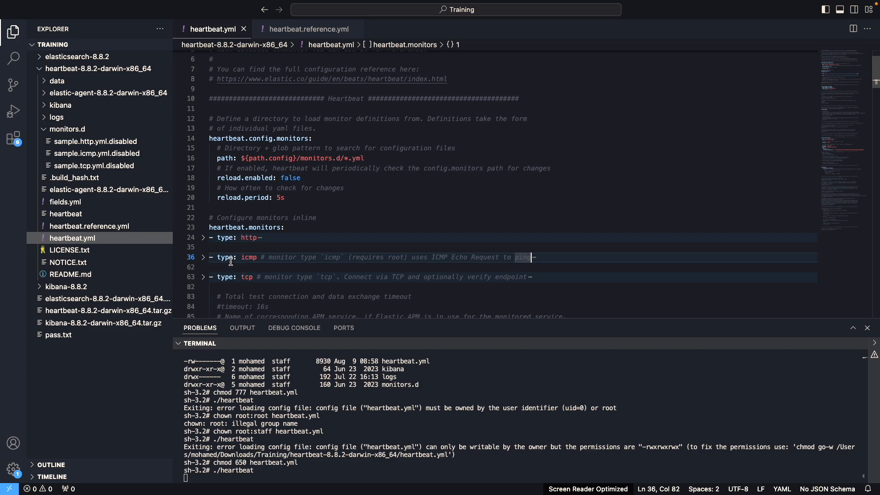
{"action": "left_click", "coordinate": [204, 237]}
{"action": "scroll", "coordinate": [246, 271], "scroll_direction": "down", "scroll_amount": 2}
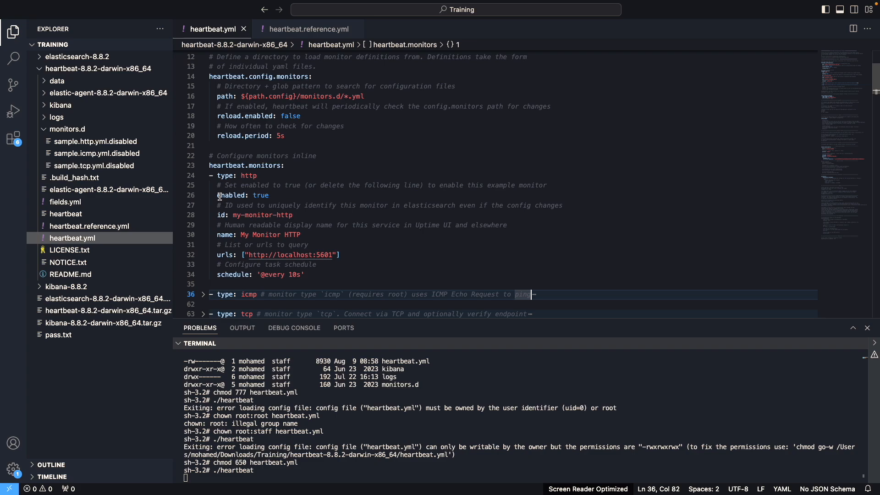
{"action": "left_click_drag", "start_coordinate": [219, 195], "coordinate": [270, 196]}
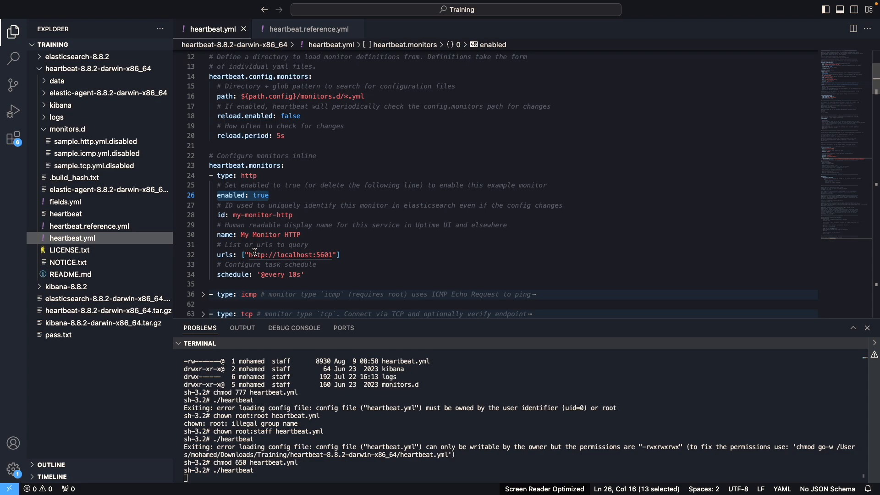
{"action": "scroll", "coordinate": [254, 253], "scroll_direction": "down", "scroll_amount": 2}
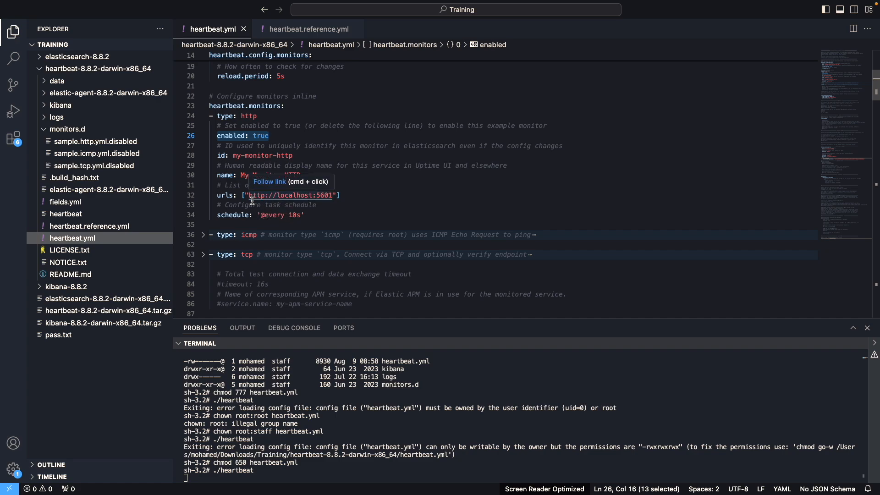
Expand the icmp monitor block in heartbeat.yml and review its schedule, hosts, IP protocol and timeout settings
{"action": "left_click", "coordinate": [203, 235]}
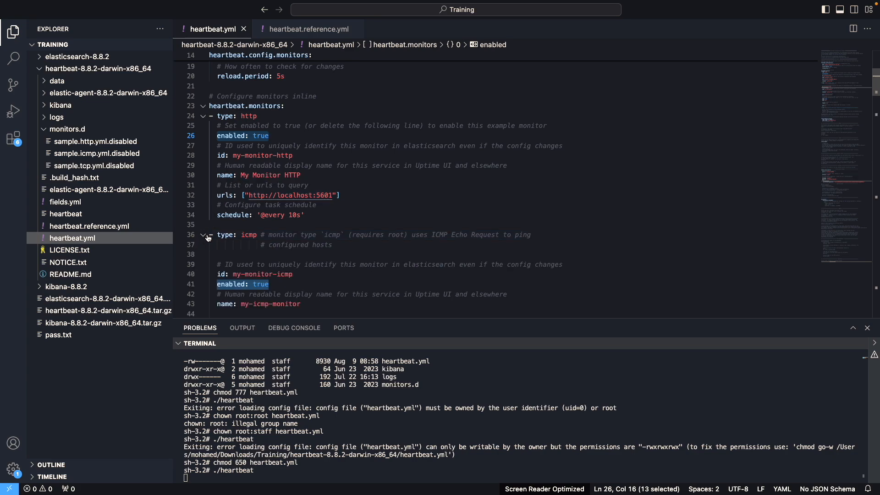
{"action": "scroll", "coordinate": [237, 255], "scroll_direction": "down", "scroll_amount": 3}
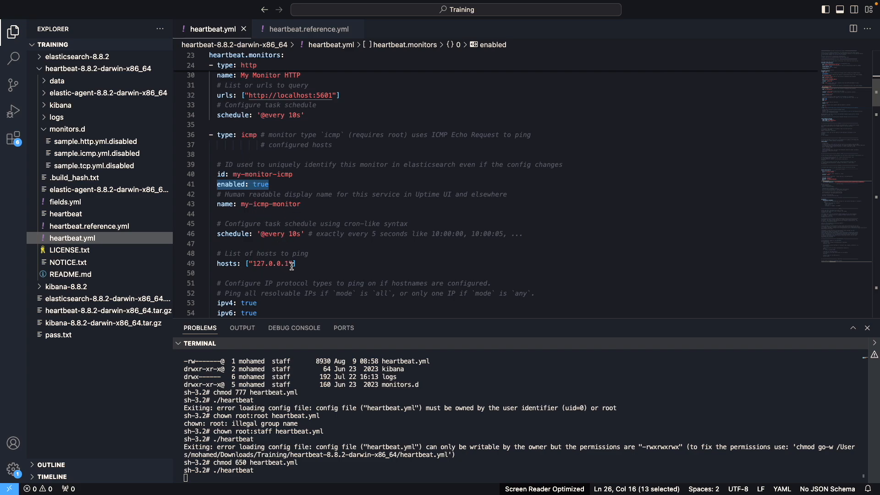
{"action": "scroll", "coordinate": [295, 271], "scroll_direction": "down", "scroll_amount": 6}
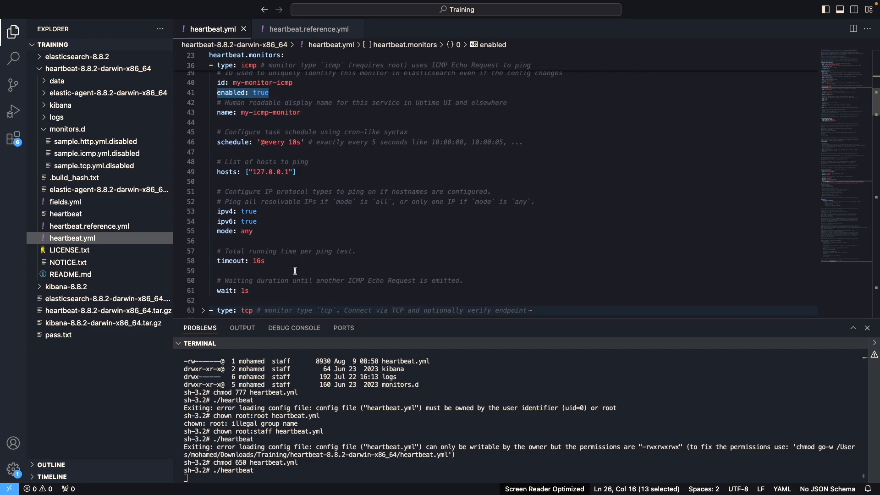
Expand the tcp monitor block in heartbeat.yml and review its schedule, hosts, IP protocol and timeout settings
{"action": "left_click", "coordinate": [203, 225]}
{"action": "scroll", "coordinate": [267, 287], "scroll_direction": "down", "scroll_amount": 5}
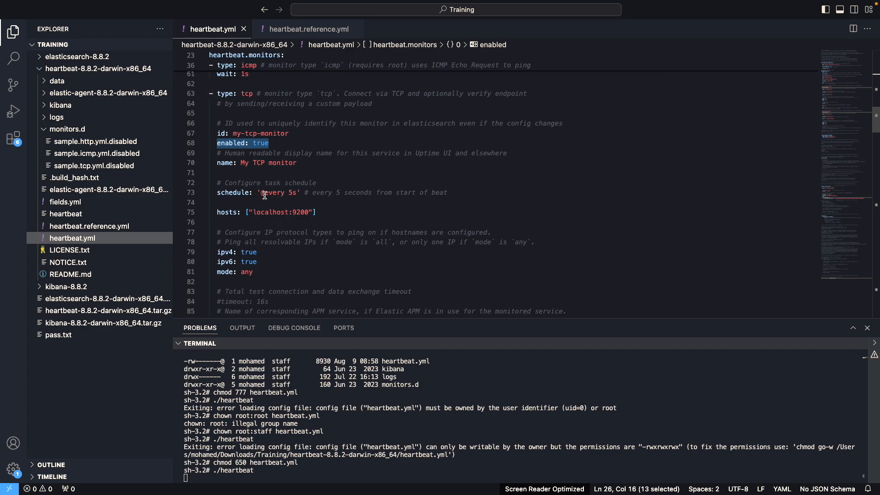
{"action": "scroll", "coordinate": [264, 190], "scroll_direction": "up", "scroll_amount": 5}
{"action": "scroll", "coordinate": [265, 196], "scroll_direction": "down", "scroll_amount": 4}
{"action": "scroll", "coordinate": [265, 196], "scroll_direction": "down", "scroll_amount": 3}
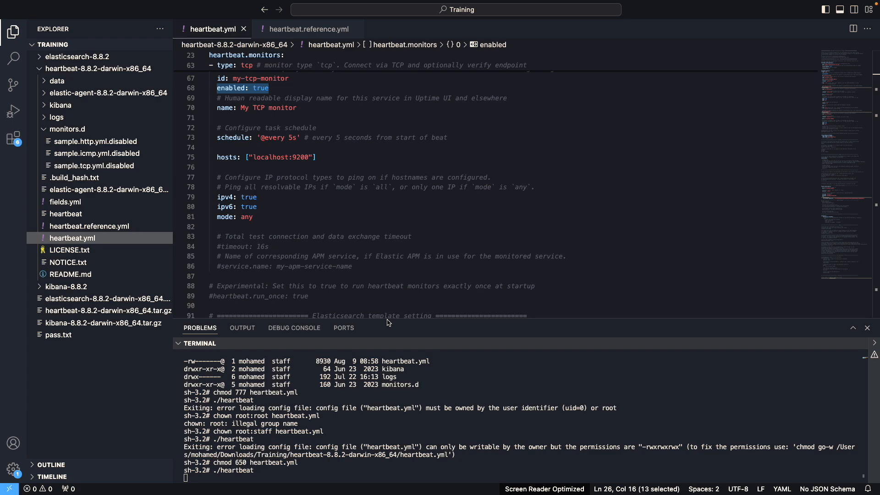
Enlarge the terminal area, stop the running Heartbeat process and list the folder's files with ls -l
{"action": "left_click_drag", "start_coordinate": [388, 319], "coordinate": [400, 258]}
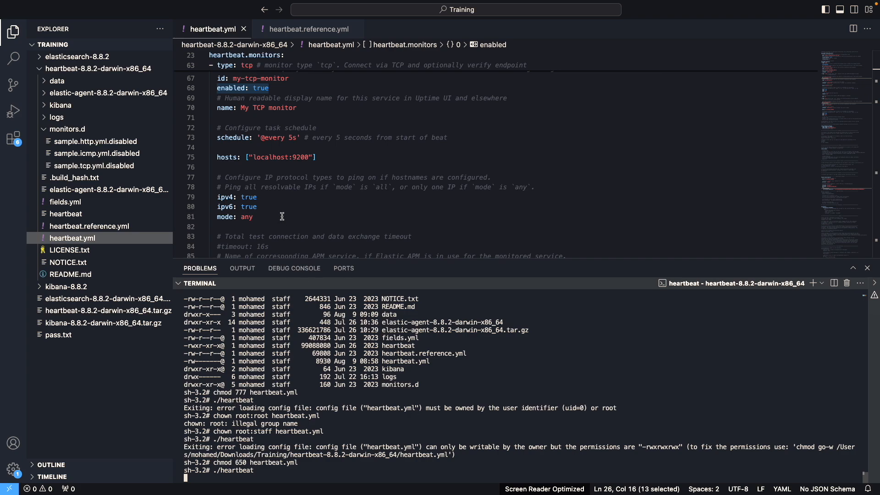
{"action": "scroll", "coordinate": [326, 119], "scroll_direction": "up", "scroll_amount": 5}
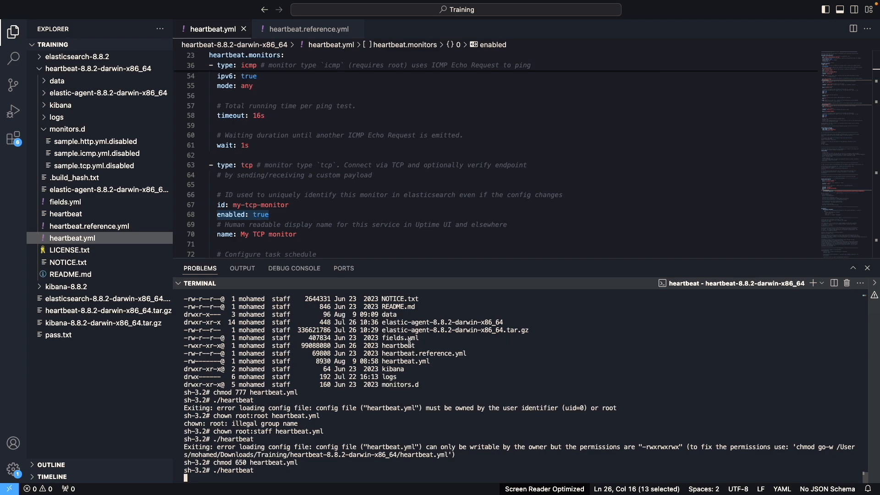
{"action": "left_click", "coordinate": [395, 361]}
{"action": "key", "text": "ctrl+c"}
{"action": "type", "text": "ls -l"}
{"action": "key", "text": "Return"}
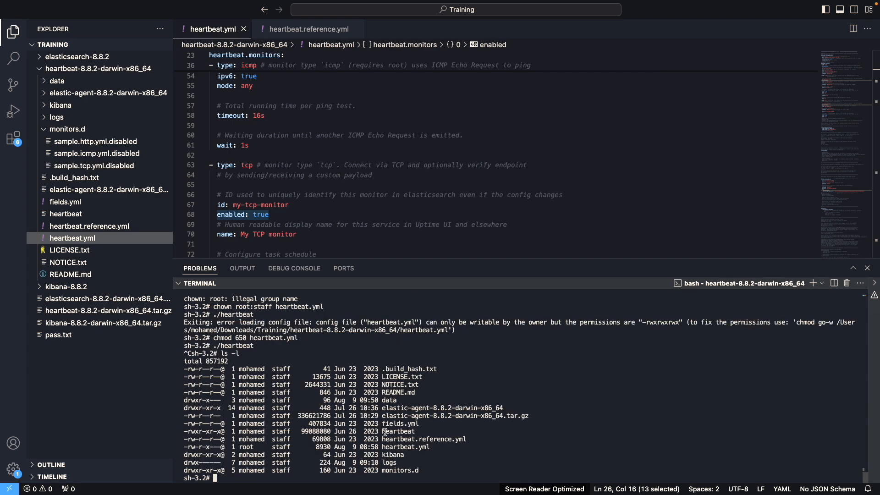
Run Heartbeat with ./heartbeat -e to view its log output, and stop the process
{"action": "double_click", "coordinate": [245, 448]}
{"action": "key", "text": "Up"}
{"action": "key", "text": "Up"}
{"action": "key", "text": "Return"}
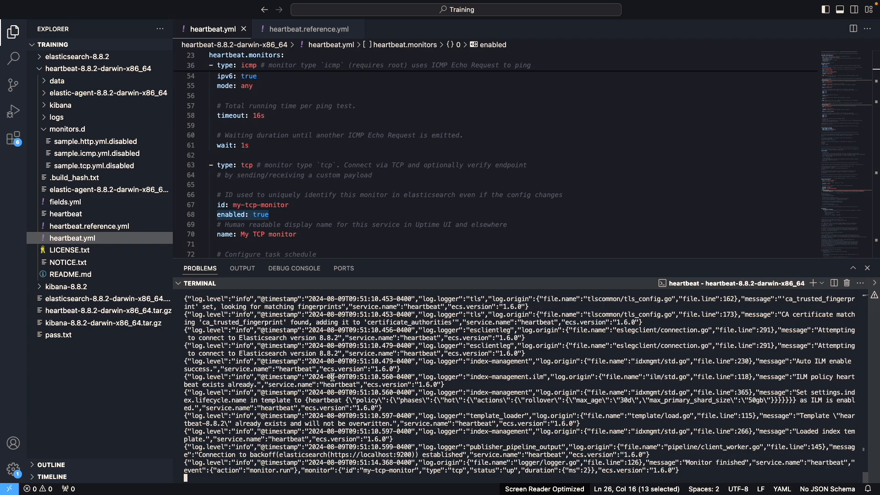
{"action": "key", "text": "ctrl+c"}
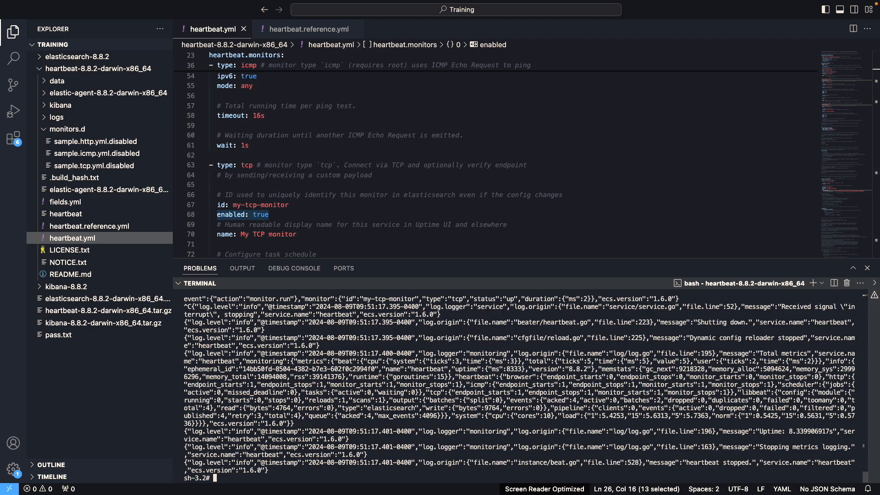
Recall the chmod 650, chown root:staff and chmod 777 commands for heartbeat.yml at the terminal prompt to review them
{"action": "type", "text": "chmod 650 heartbeat.yml"}
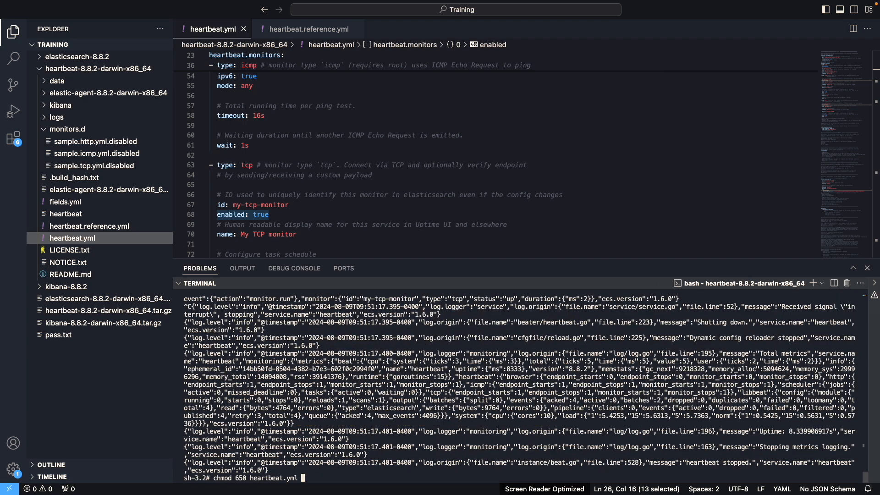
{"action": "key", "text": "Up"}
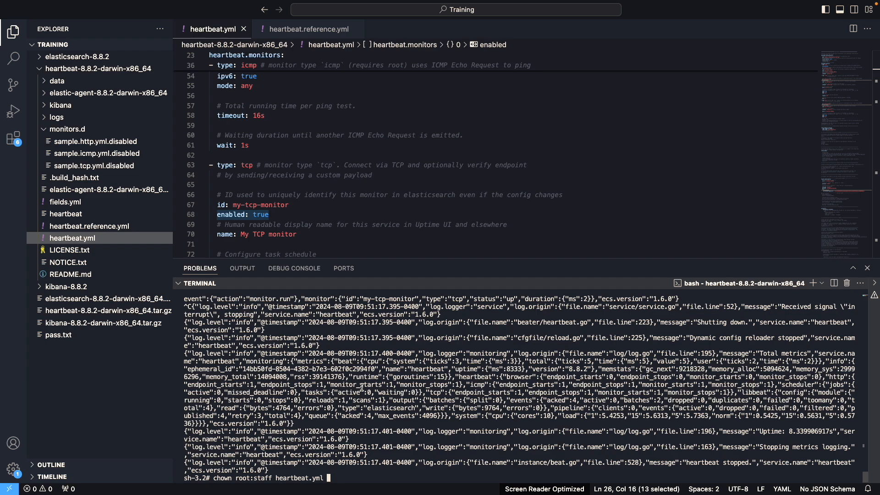
{"action": "key", "text": "Up"}
{"action": "key", "text": "Up"}
{"action": "key", "text": "Up"}
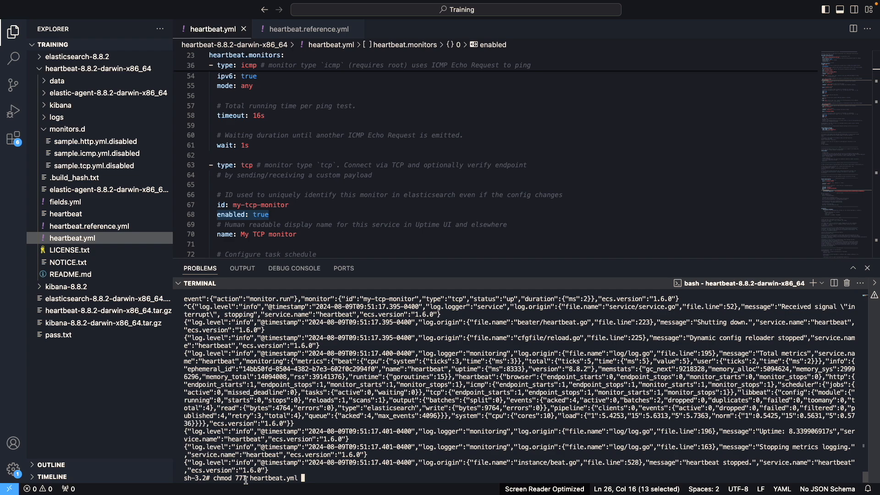
Change the mode in the recalled chmod 777 heartbeat.yml command to 650
{"action": "key", "text": "Left"}
{"action": "key", "text": "Left"}
{"action": "key", "text": "Left"}
{"action": "key", "text": "Left"}
{"action": "key", "text": "Left"}
{"action": "key", "text": "Left"}
{"action": "key", "text": "Left"}
{"action": "key", "text": "Left"}
{"action": "key", "text": "Left"}
{"action": "key", "text": "Left"}
{"action": "key", "text": "Left"}
{"action": "key", "text": "Left"}
{"action": "key", "text": "Left"}
{"action": "key", "text": "Left"}
{"action": "key", "text": "Left"}
{"action": "key", "text": "BackSpace"}
{"action": "key", "text": "BackSpace"}
{"action": "key", "text": "BackSpace"}
{"action": "type", "text": "650"}
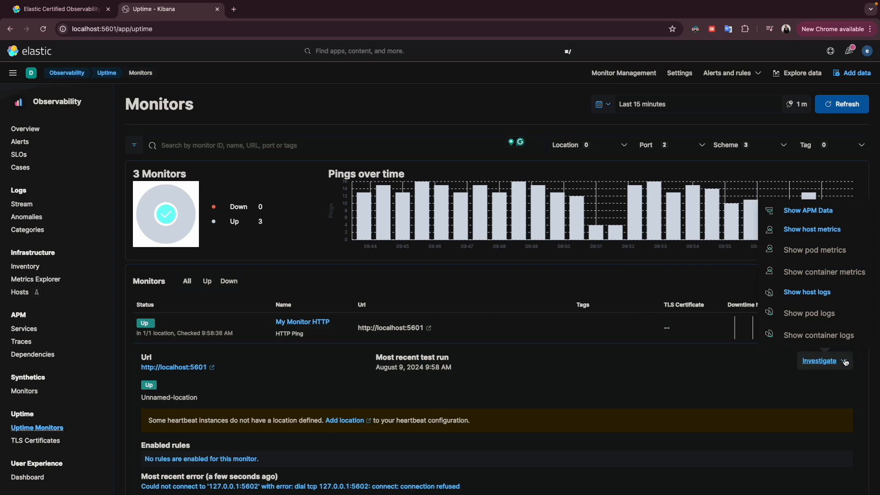
Examine the status and details of the HTTP, ICMP and TCP monitors on Kibana's Uptime Monitors page
{"action": "scroll", "coordinate": [189, 324], "scroll_direction": "down", "scroll_amount": 3}
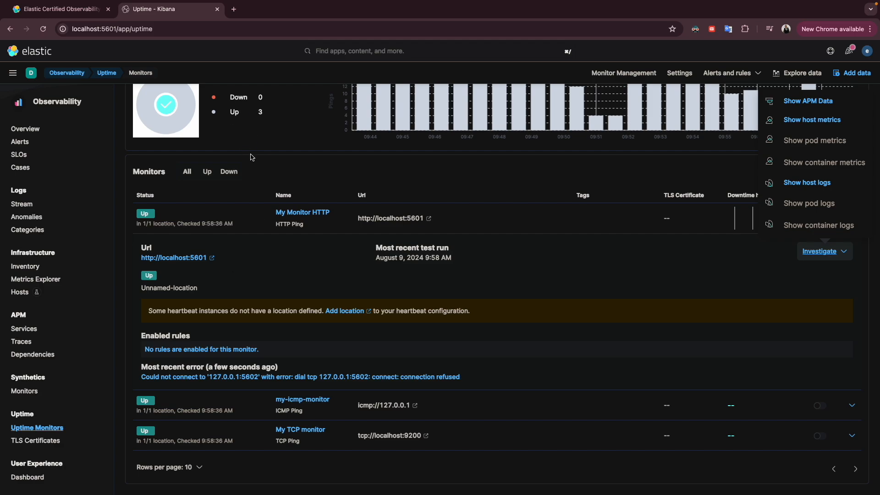
{"action": "scroll", "coordinate": [251, 156], "scroll_direction": "up", "scroll_amount": 3}
{"action": "scroll", "coordinate": [252, 153], "scroll_direction": "down", "scroll_amount": 3}
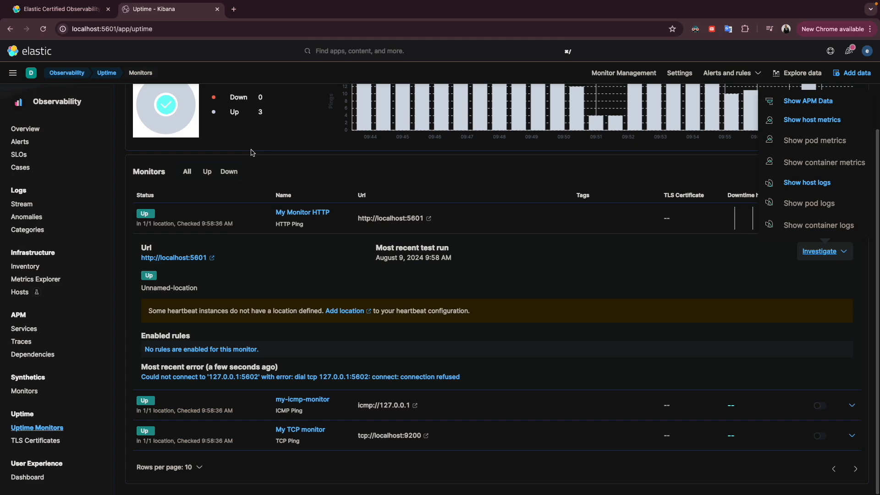
{"action": "key", "text": "ctrl+Left"}
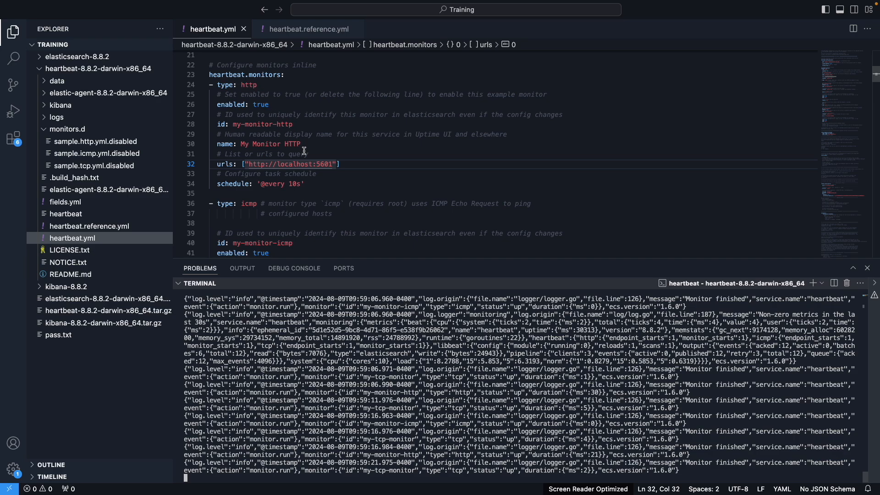
{"action": "left_click", "coordinate": [332, 165]}
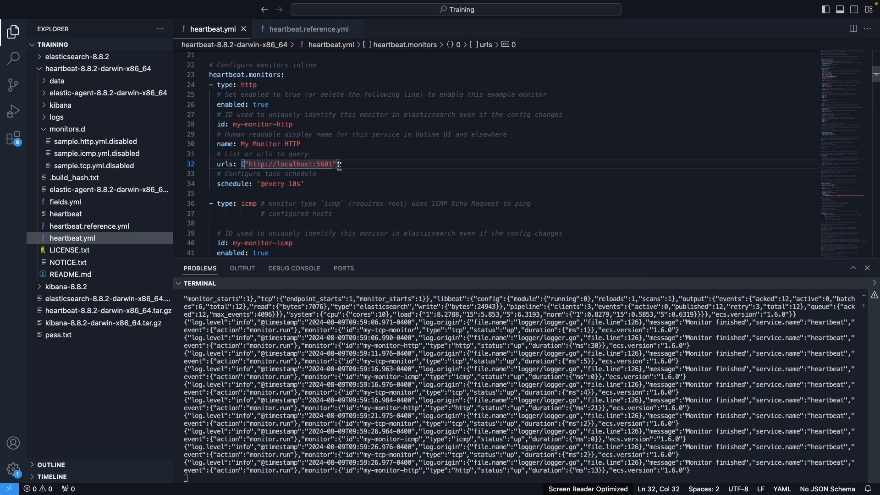
{"action": "key", "text": "BackSpace"}
{"action": "type", "text": "2"}
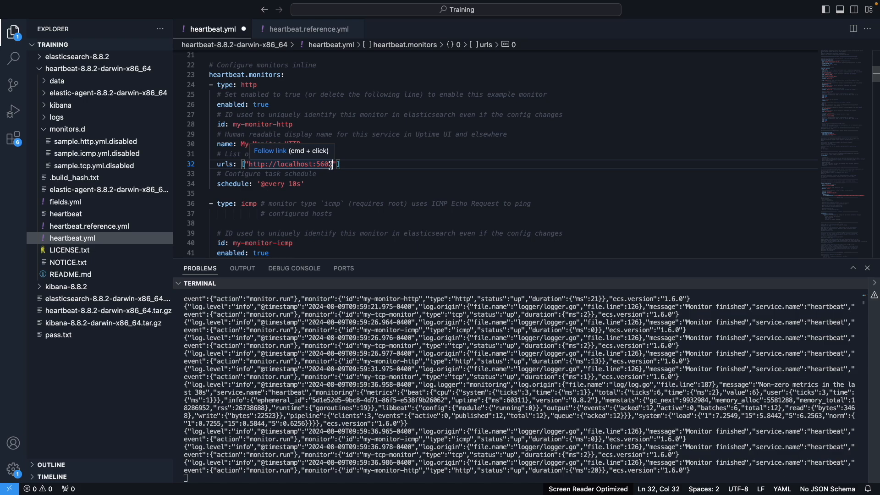
{"action": "key", "text": "super+s"}
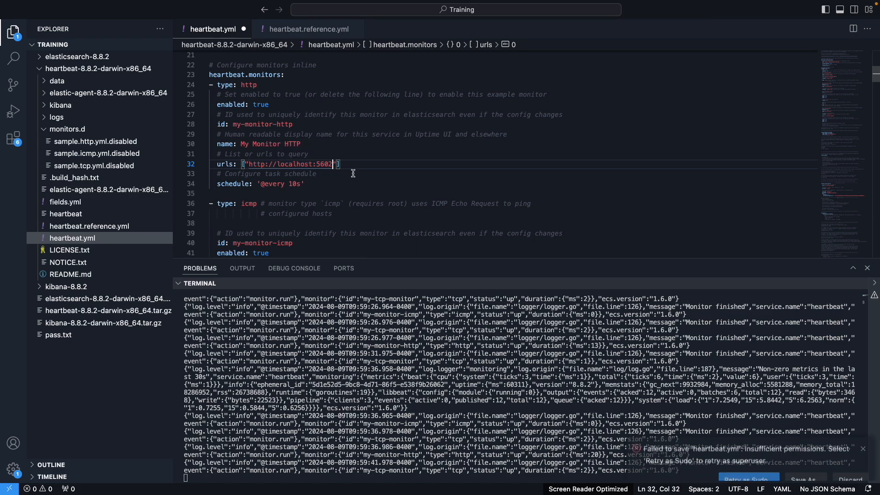
{"action": "left_click", "coordinate": [741, 458]}
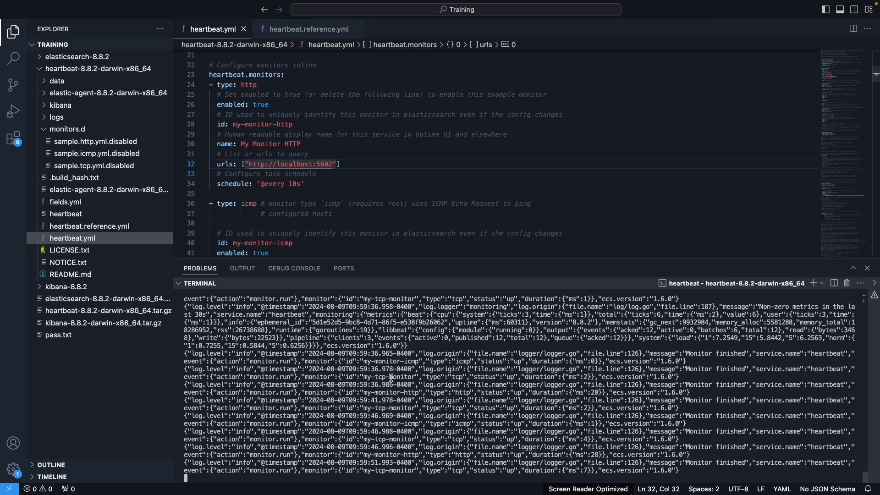
Stop Heartbeat in the terminal and restart it with ./heartbeat -e to load the changed HTTP URL
{"action": "key", "text": "ctrl+c"}
{"action": "key", "text": "Up"}
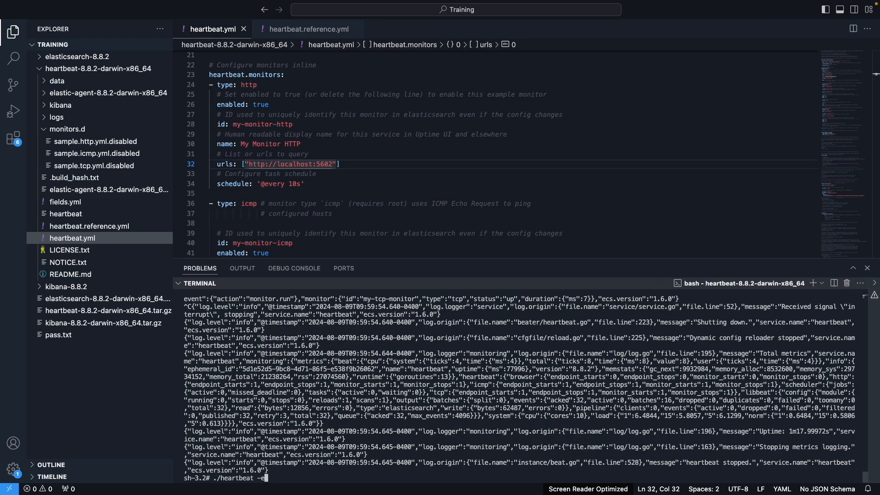
{"action": "key", "text": "Return"}
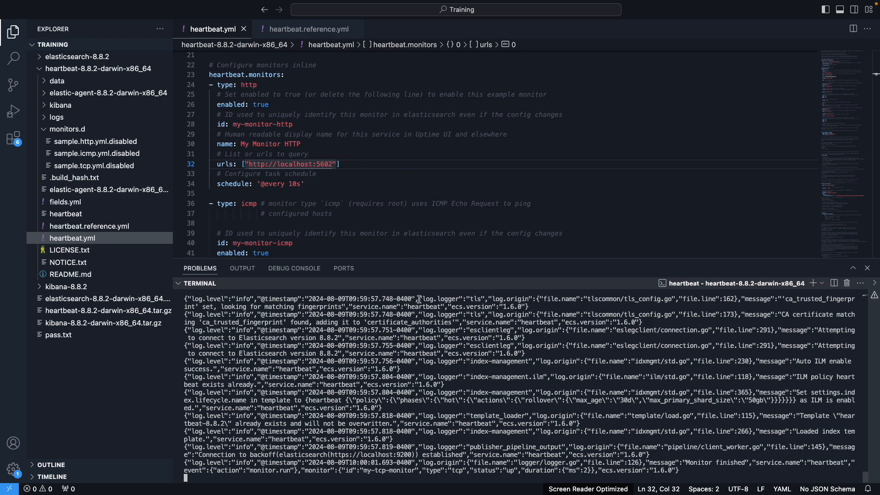
Switch to Kibana's Uptime Monitors page in Chrome and refresh the monitor data
{"action": "key", "text": "ctrl+Left"}
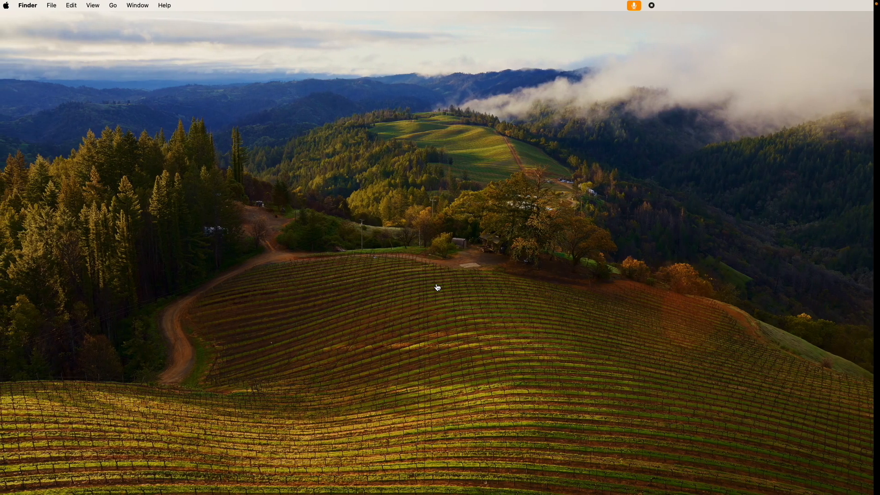
{"action": "key", "text": "ctrl+Right"}
{"action": "key", "text": "ctrl+Right"}
{"action": "scroll", "coordinate": [434, 288], "scroll_direction": "up", "scroll_amount": 3}
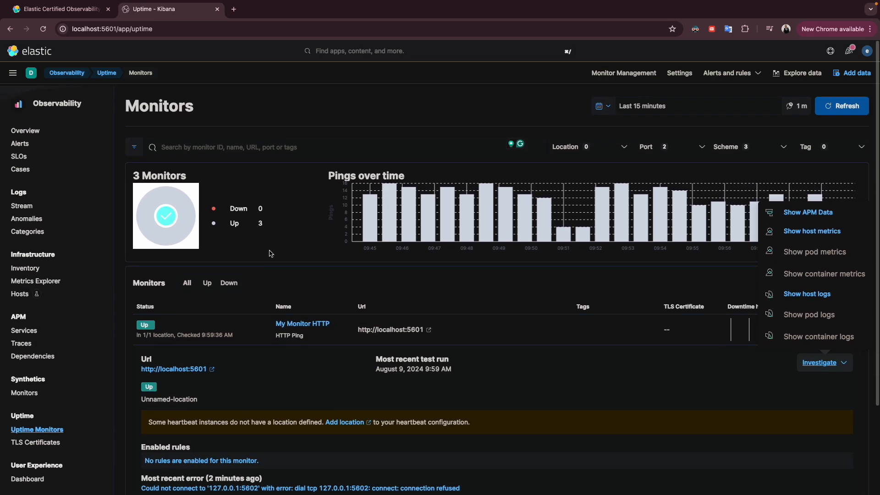
{"action": "left_click", "coordinate": [849, 110]}
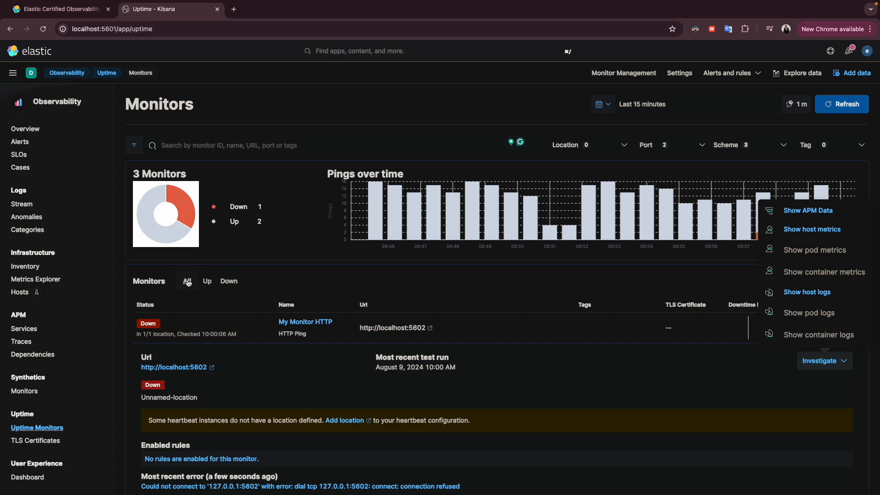
Filter the monitor list by Up and by Down status, and examine the HTTP monitor's URL and error
{"action": "left_click", "coordinate": [207, 282]}
{"action": "left_click", "coordinate": [229, 282]}
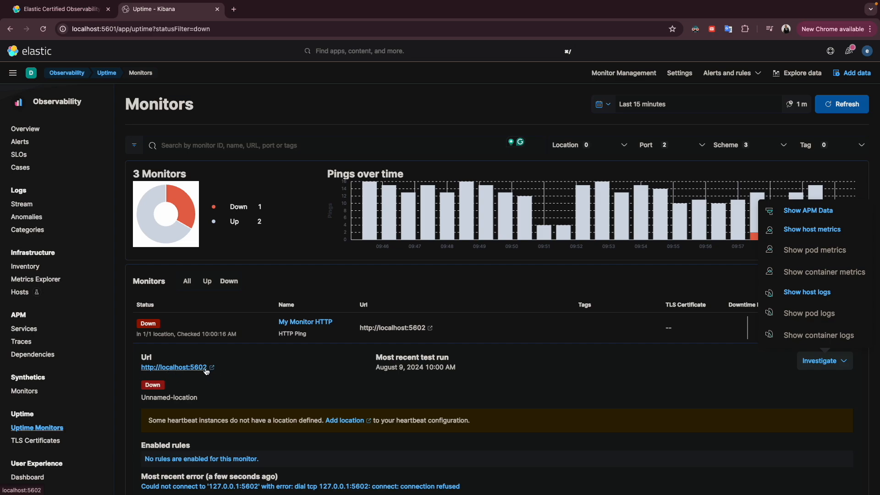
{"action": "right_click", "coordinate": [259, 295]}
{"action": "left_click", "coordinate": [270, 278]}
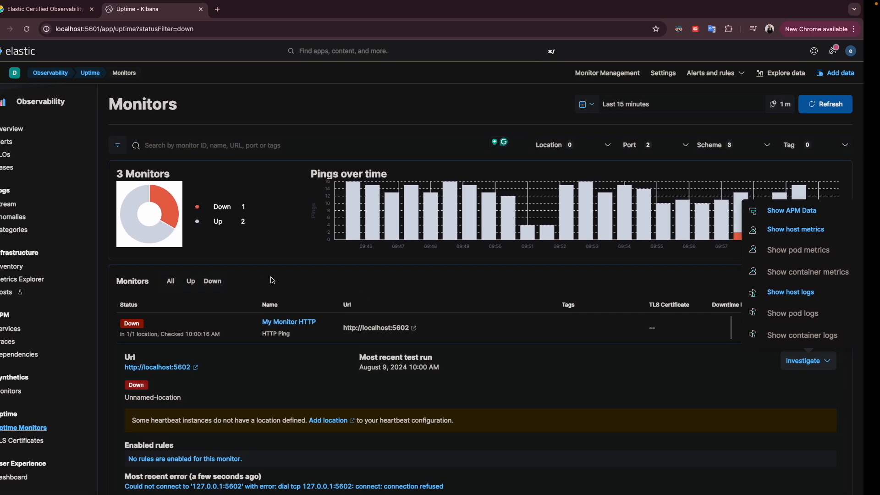
Switch to VS Code, set the icmp monitor's host to 127.0.0.2 in heartbeat.yml and save the file with superuser rights
{"action": "key", "text": "ctrl+Left"}
{"action": "scroll", "coordinate": [313, 192], "scroll_direction": "down", "scroll_amount": 6}
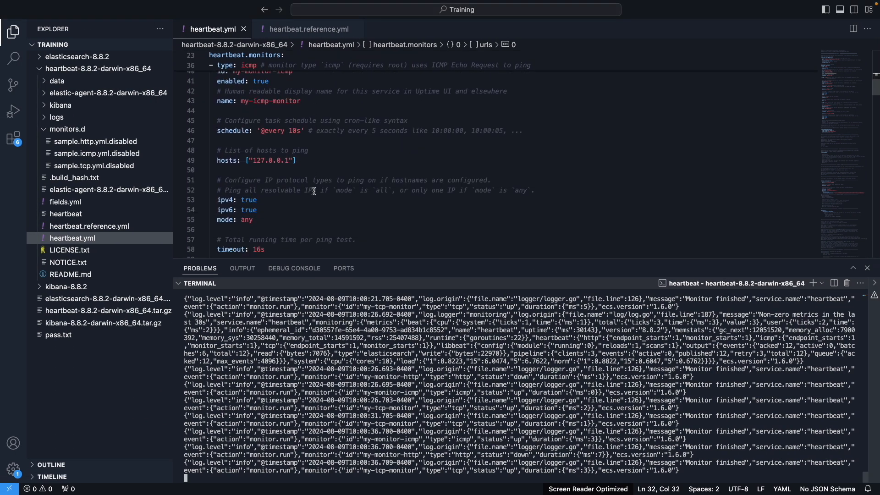
{"action": "scroll", "coordinate": [313, 192], "scroll_direction": "down", "scroll_amount": 2}
{"action": "scroll", "coordinate": [314, 191], "scroll_direction": "up", "scroll_amount": 10}
{"action": "scroll", "coordinate": [314, 192], "scroll_direction": "down", "scroll_amount": 5}
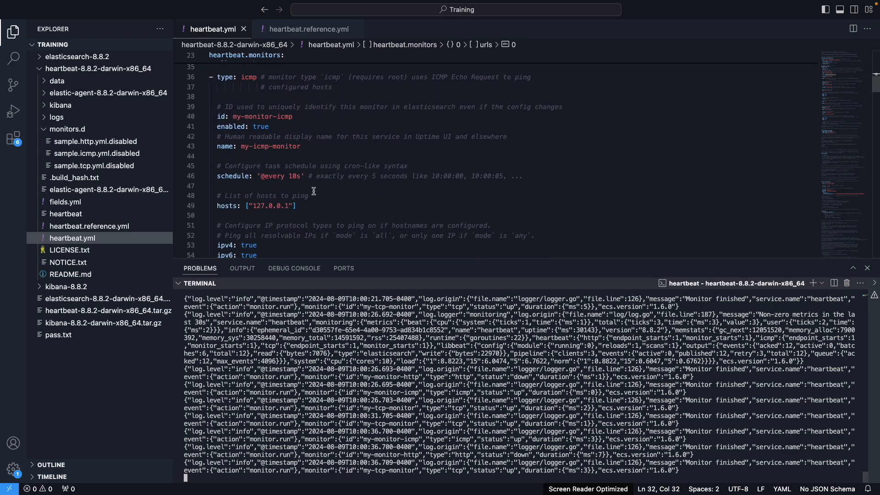
{"action": "left_click", "coordinate": [289, 206]}
{"action": "key", "text": "BackSpace"}
{"action": "type", "text": "2"}
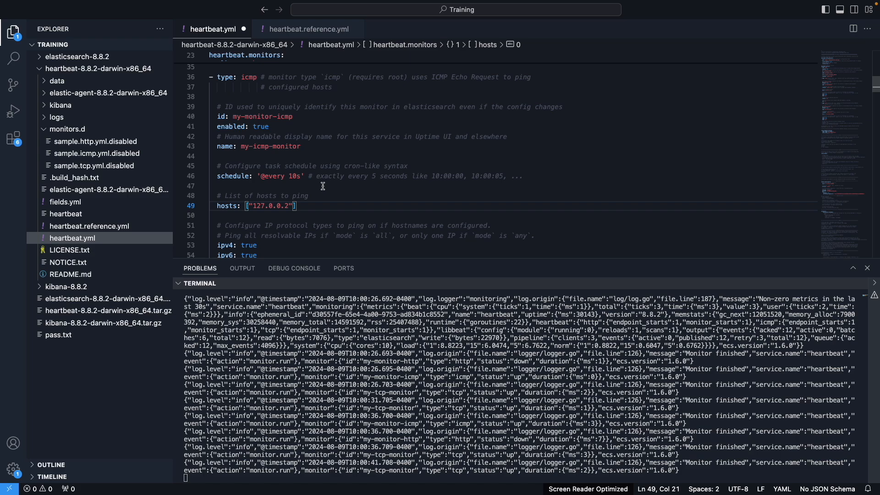
{"action": "key", "text": "super+s"}
{"action": "left_click", "coordinate": [755, 462]}
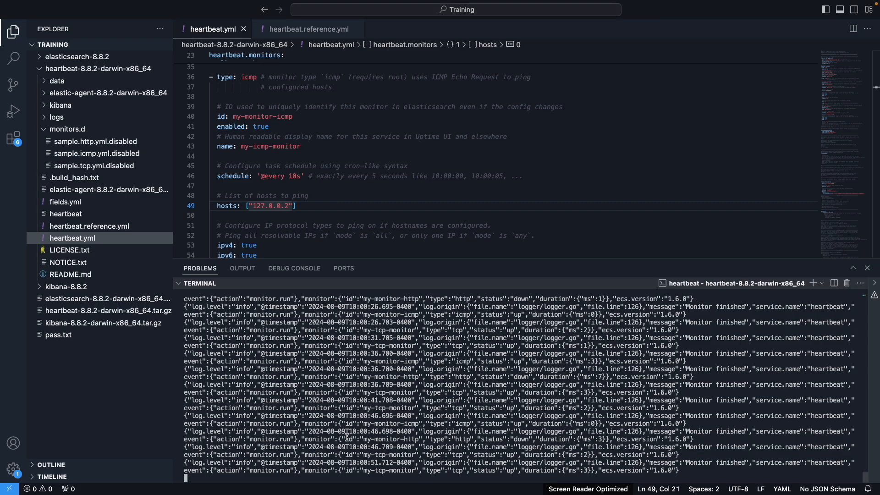
Stop Heartbeat in the terminal and restart it with ./heartbeat -e to load the changed ICMP host
{"action": "key", "text": "ctrl+c"}
{"action": "key", "text": "Up"}
{"action": "key", "text": "Return"}
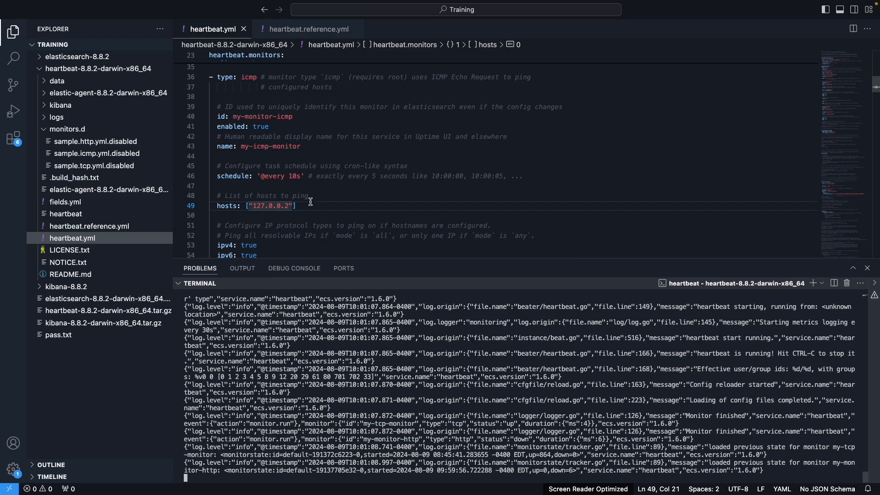
Return to Kibana's Uptime Monitors page in Chrome and refresh it to check the down monitors
{"action": "key", "text": "ctrl+Left"}
{"action": "key", "text": "ctrl+Right"}
{"action": "key", "text": "ctrl+Right"}
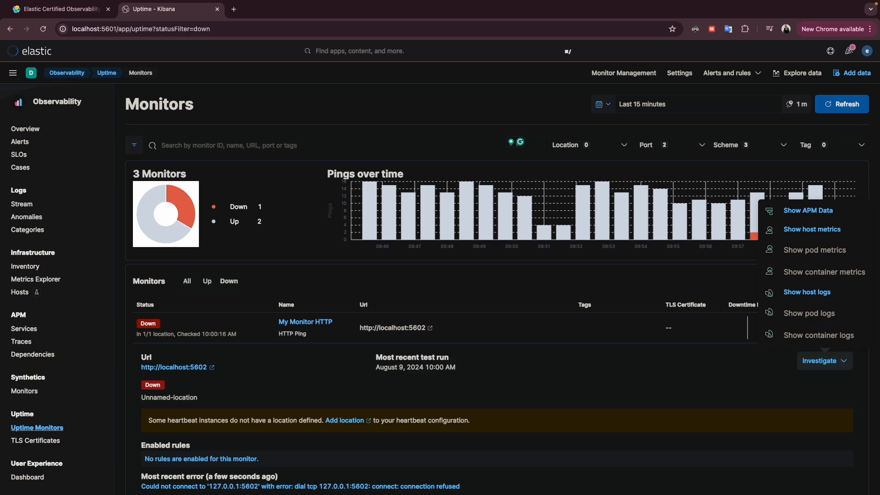
{"action": "left_click", "coordinate": [836, 109]}
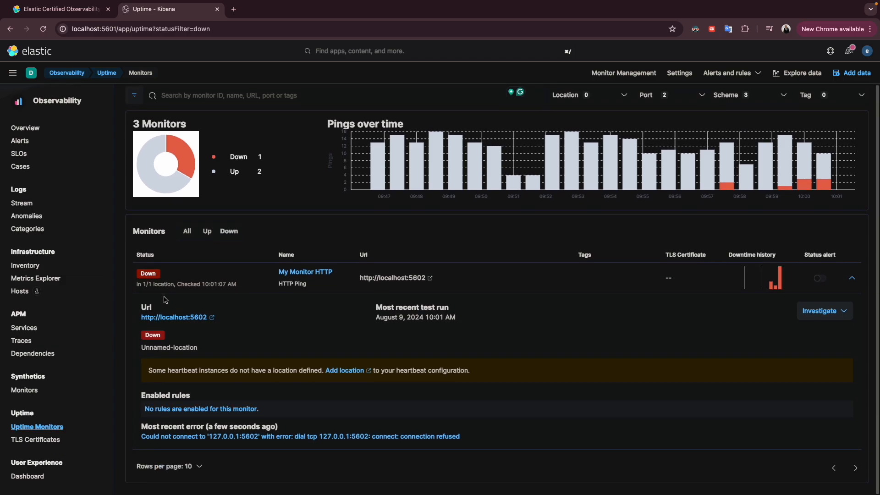
Show monitors of every status and expand the details of My Monitor HTTP
{"action": "left_click", "coordinate": [188, 281]}
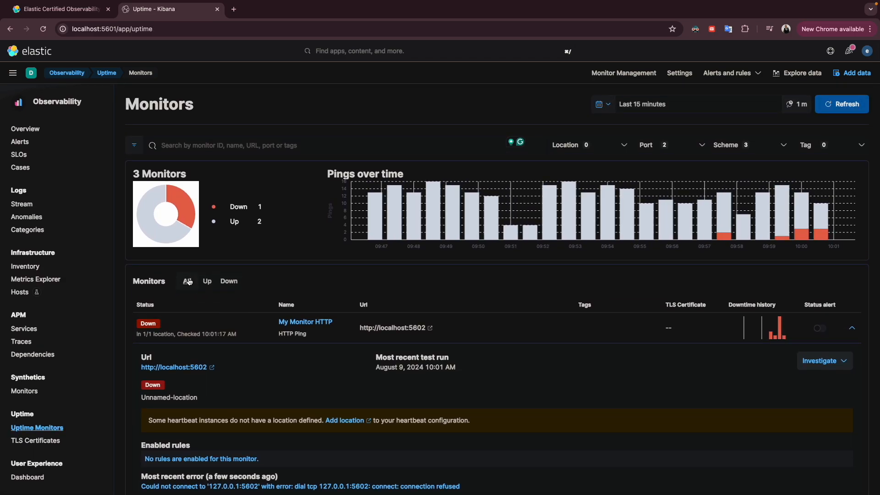
{"action": "scroll", "coordinate": [198, 380], "scroll_direction": "down", "scroll_amount": 5}
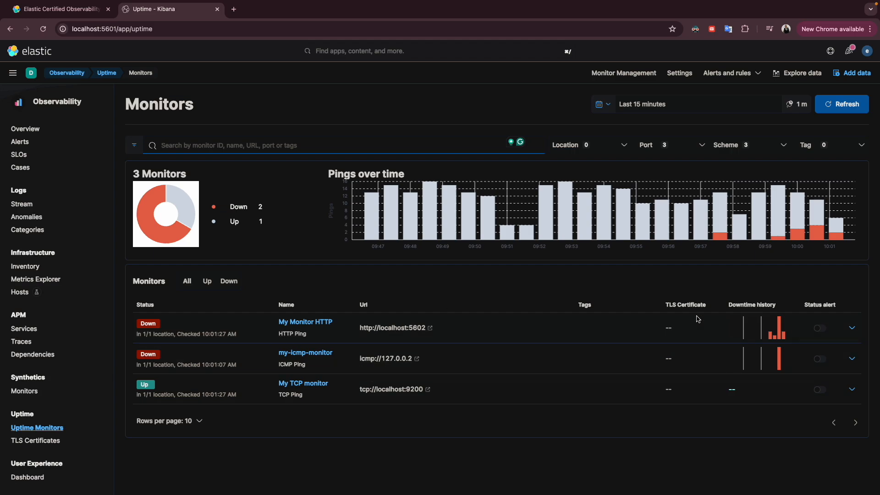
{"action": "left_click", "coordinate": [852, 328]}
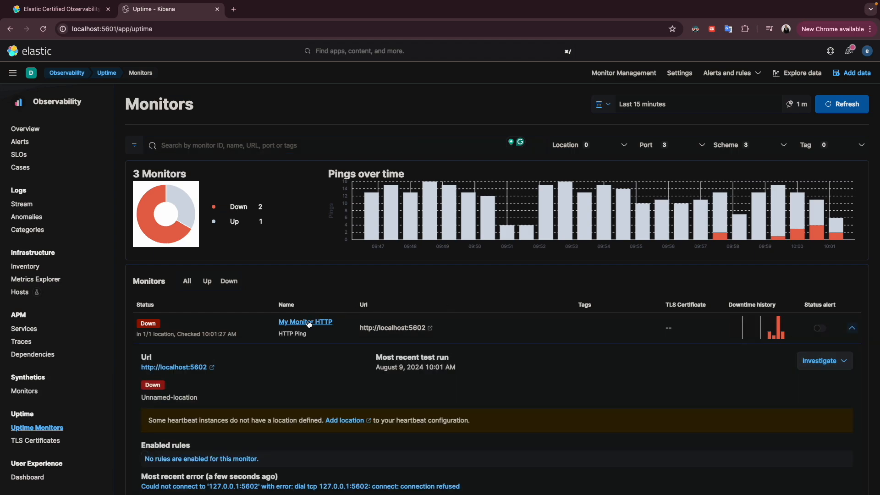
Open the My Monitor HTTP detail page and expand the latest down check in its history to read the full error
{"action": "left_click", "coordinate": [318, 322]}
{"action": "scroll", "coordinate": [349, 316], "scroll_direction": "down", "scroll_amount": 3}
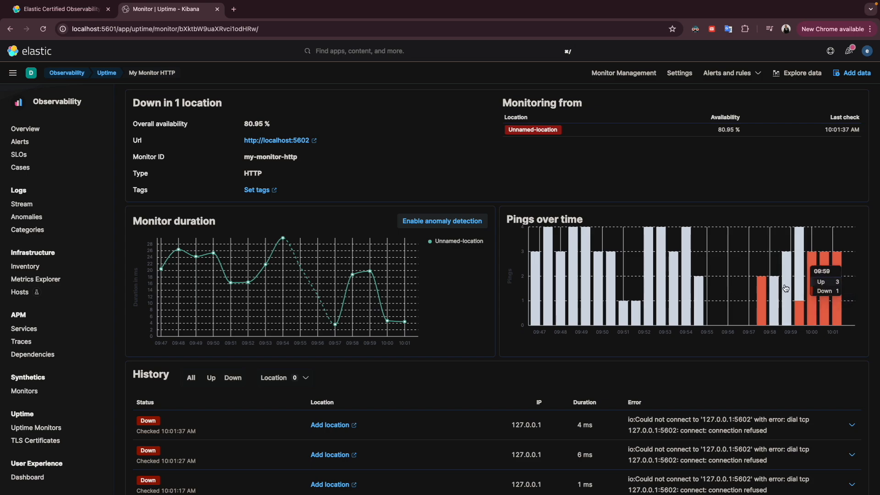
{"action": "scroll", "coordinate": [521, 300], "scroll_direction": "down", "scroll_amount": 5}
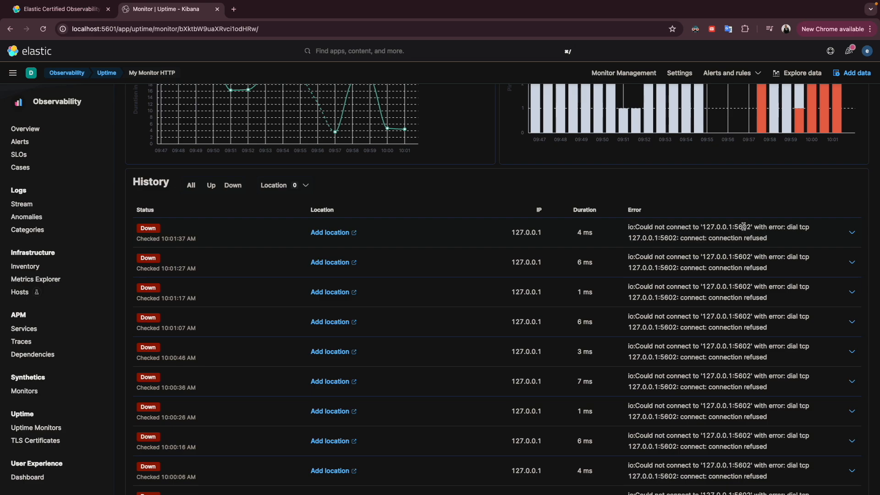
{"action": "left_click", "coordinate": [851, 234]}
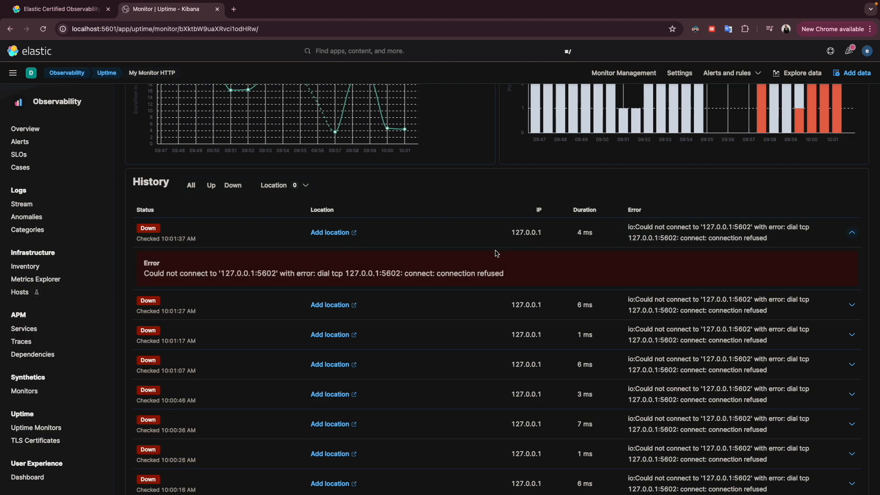
{"action": "left_click_drag", "start_coordinate": [148, 276], "coordinate": [495, 273]}
{"action": "left_click", "coordinate": [495, 274]}
{"action": "scroll", "coordinate": [355, 245], "scroll_direction": "up", "scroll_amount": 1}
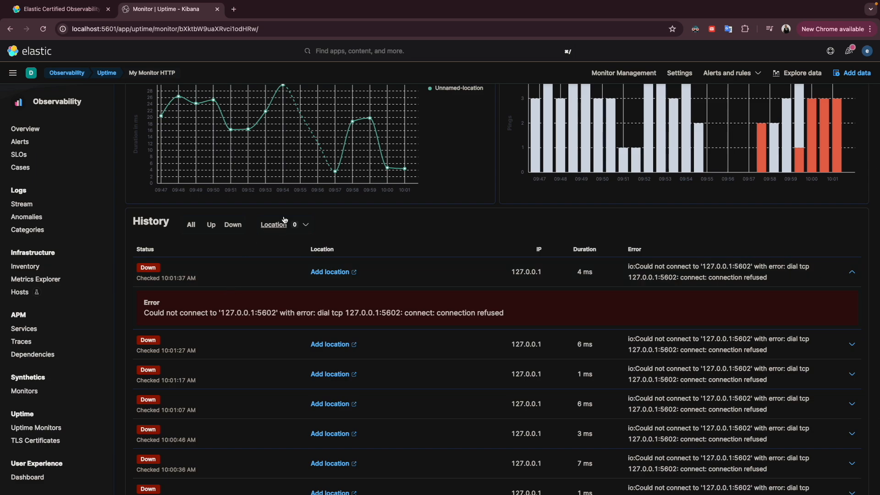
Switch to VS Code and set the icmp monitor's host to 127.0.0.1 in heartbeat.yml
{"action": "key", "text": "ctrl+Right"}
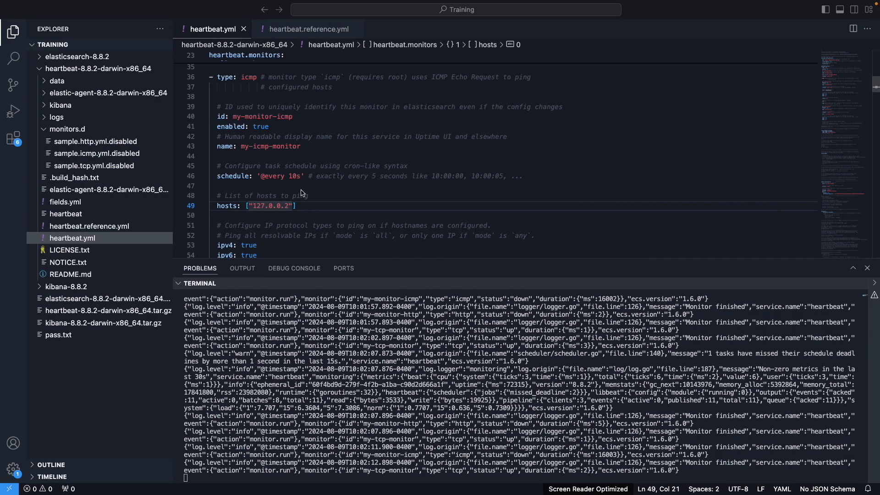
{"action": "key", "text": "BackSpace"}
{"action": "type", "text": "1"}
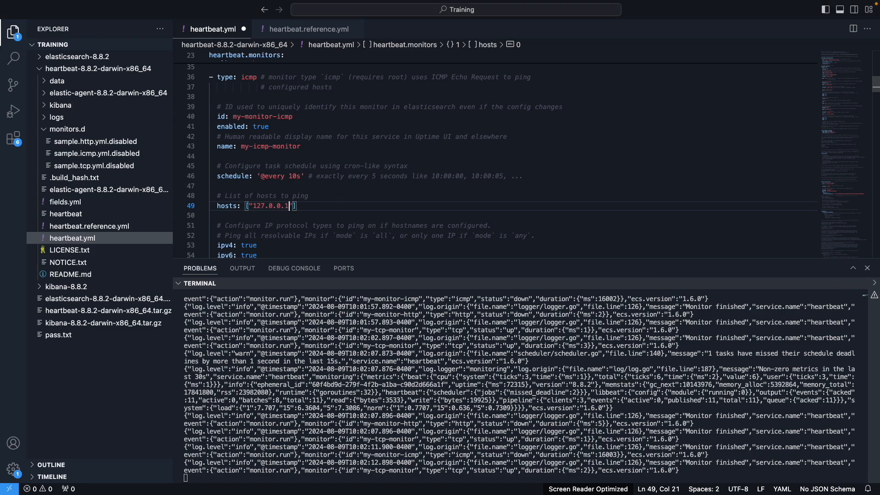
{"action": "scroll", "coordinate": [327, 169], "scroll_direction": "up", "scroll_amount": 5}
{"action": "left_click", "coordinate": [331, 162]}
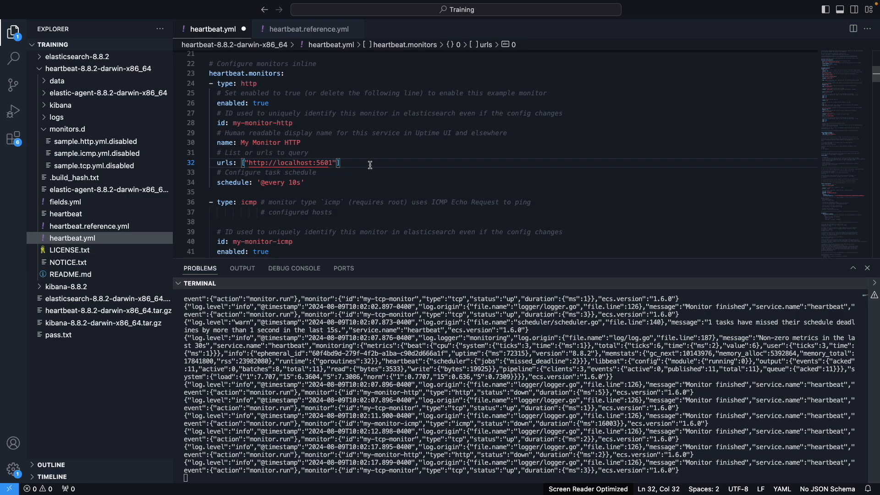
{"action": "key", "text": "super+s"}
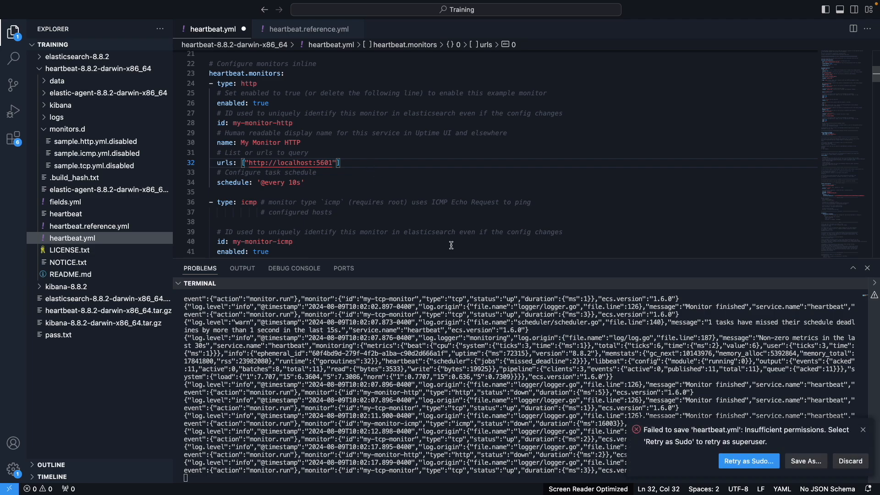
{"action": "left_click", "coordinate": [743, 460]}
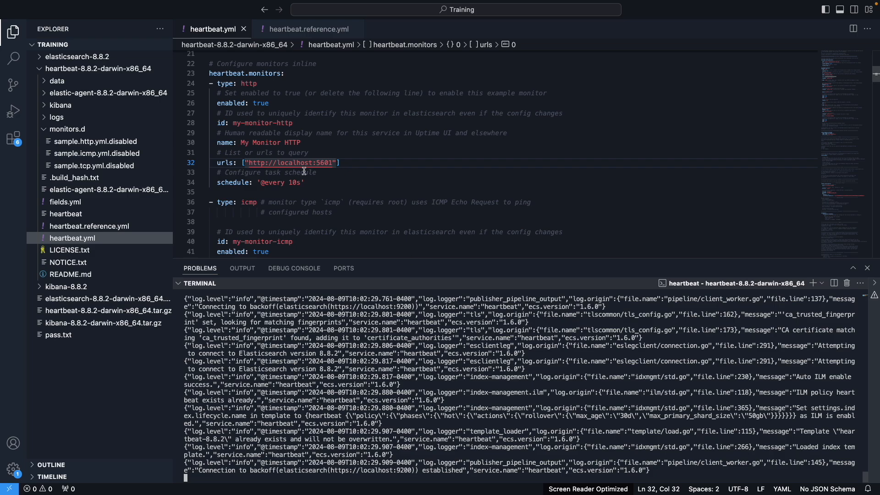
{"action": "scroll", "coordinate": [304, 171], "scroll_direction": "up", "scroll_amount": 5}
{"action": "scroll", "coordinate": [304, 171], "scroll_direction": "down", "scroll_amount": 9}
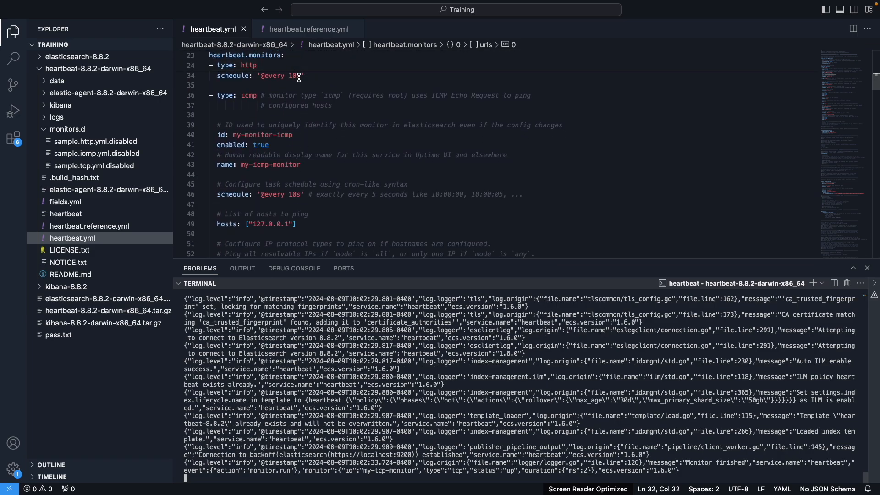
{"action": "scroll", "coordinate": [300, 93], "scroll_direction": "up", "scroll_amount": 3}
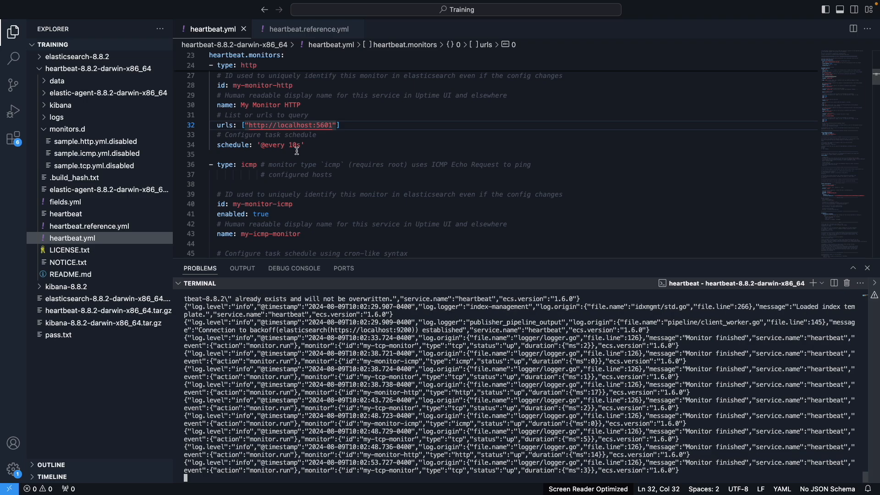
Switch back to Kibana in Chrome, check the newest entries in My Monitor HTTP's history, and return to the Uptime Monitors overview
{"action": "key", "text": "ctrl+Left"}
{"action": "key", "text": "ctrl+Right"}
{"action": "key", "text": "ctrl+Right"}
{"action": "scroll", "coordinate": [294, 230], "scroll_direction": "up", "scroll_amount": 5}
{"action": "scroll", "coordinate": [302, 233], "scroll_direction": "down", "scroll_amount": 4}
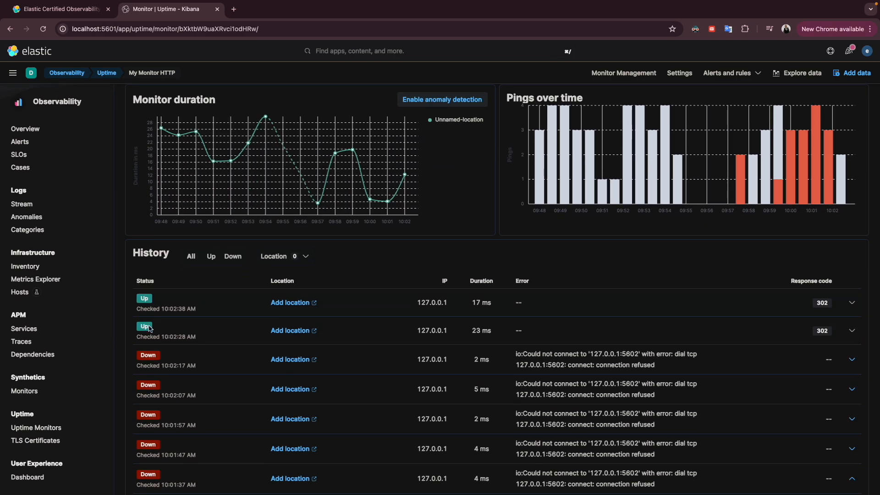
{"action": "left_click", "coordinate": [35, 428]}
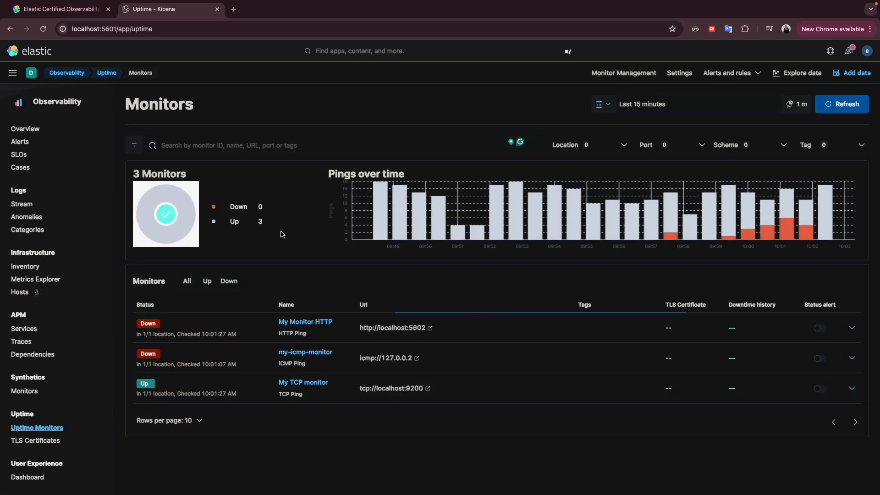